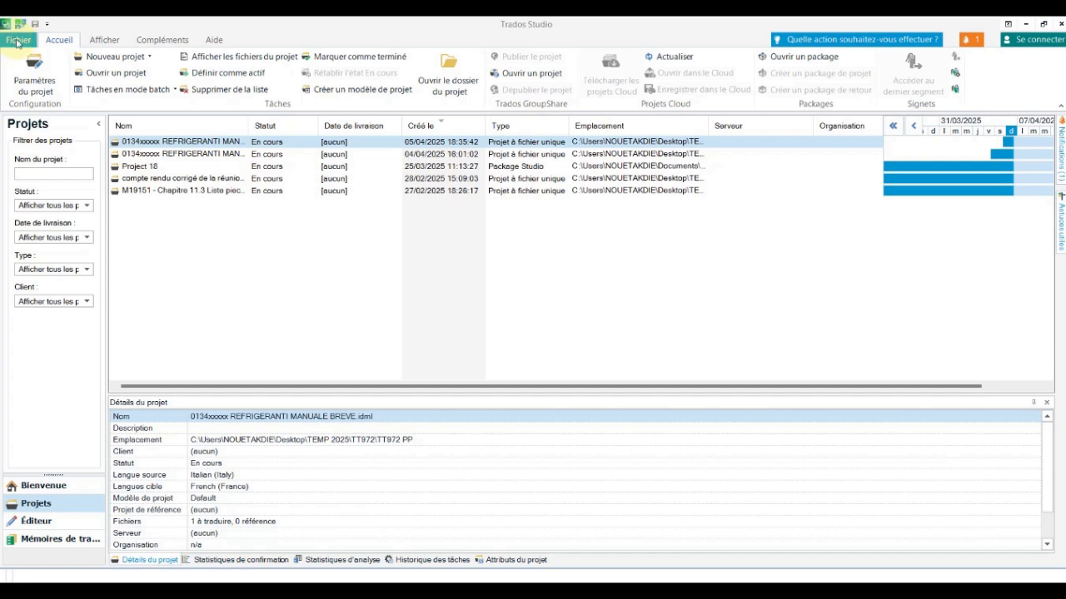
Open the Word document FILE - EN from the desktop folder FILE EN TO FRE for single-document translation.
{"action": "left_click", "coordinate": [18, 40]}
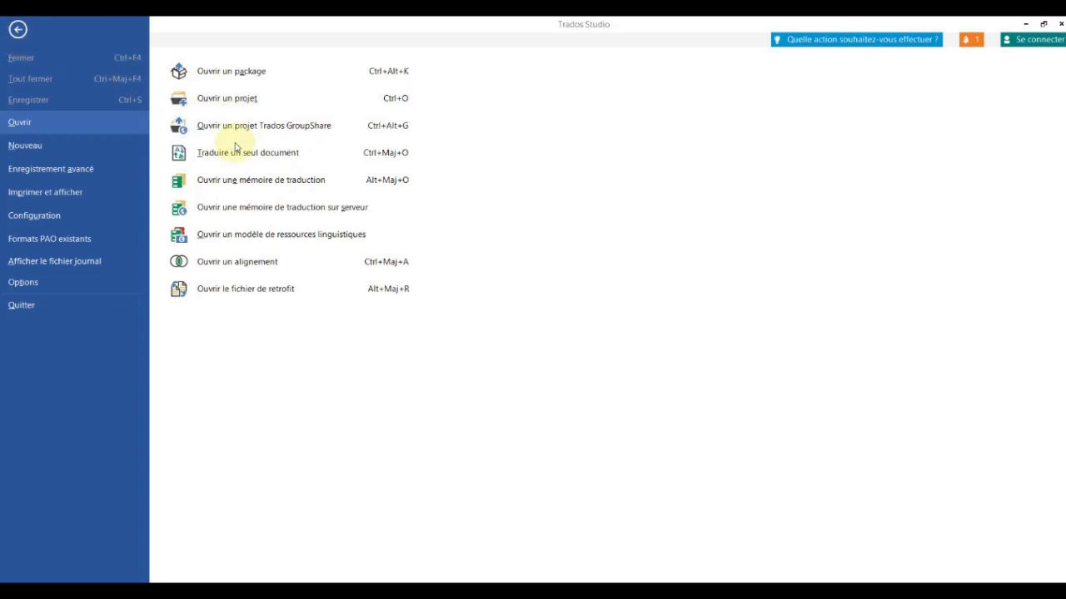
{"action": "left_click", "coordinate": [316, 154]}
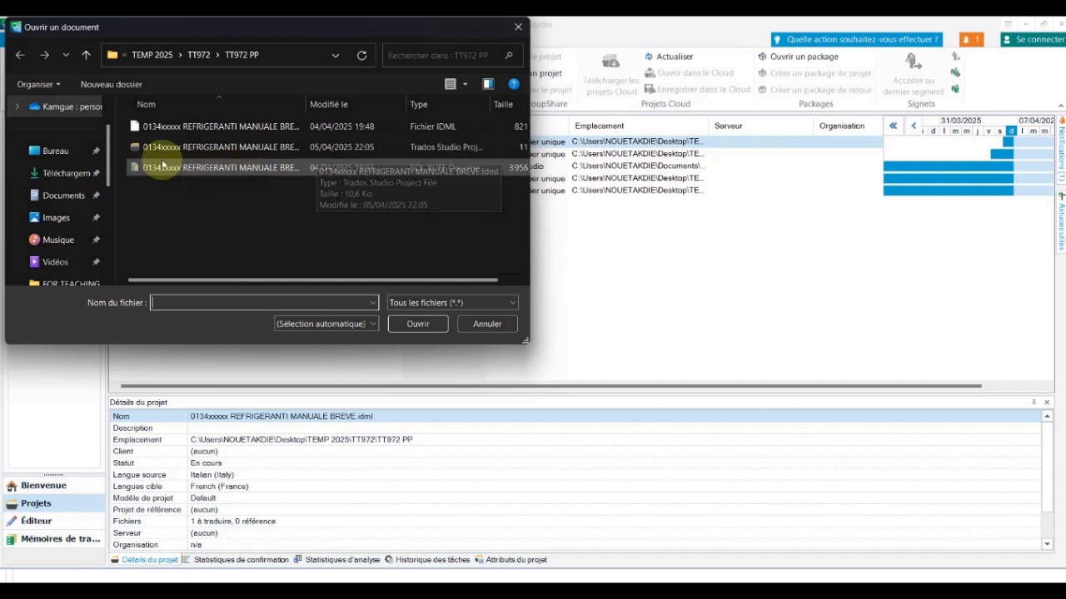
{"action": "left_click", "coordinate": [57, 153]}
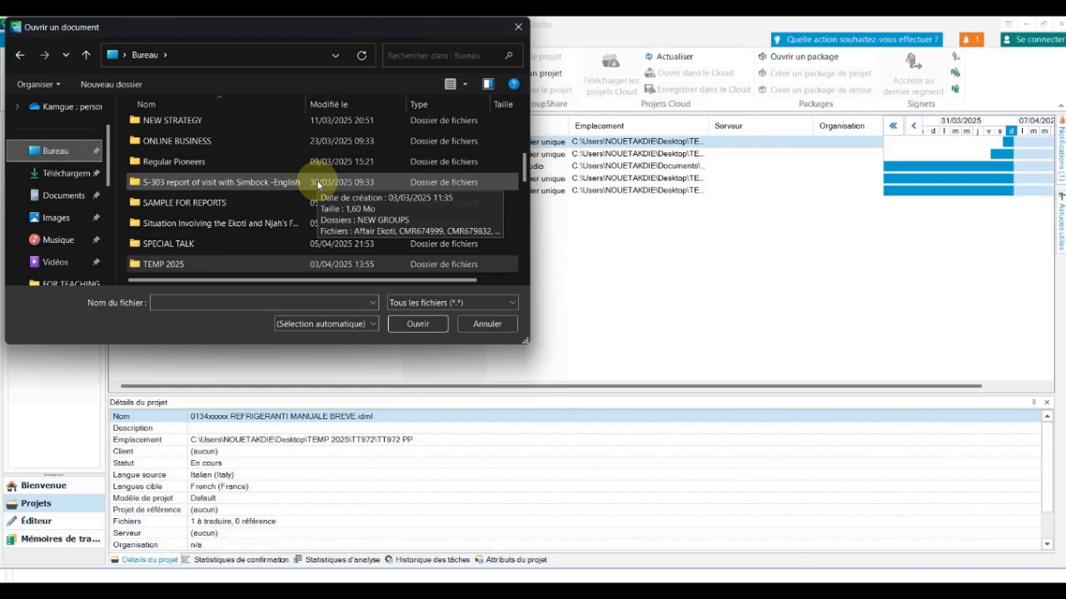
{"action": "scroll", "coordinate": [317, 185], "scroll_direction": "down", "scroll_amount": 1}
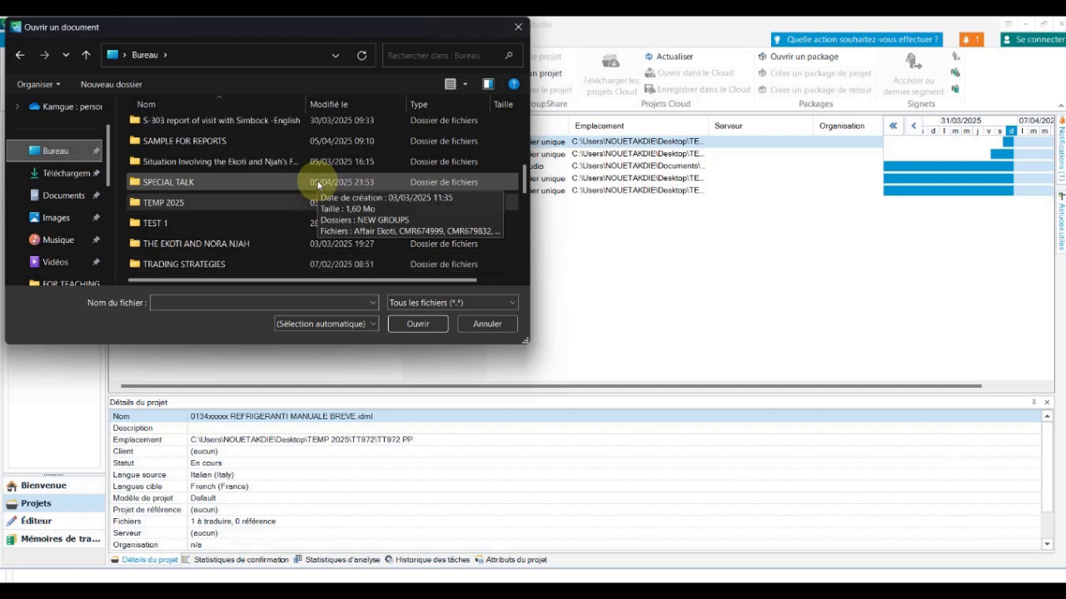
{"action": "scroll", "coordinate": [317, 185], "scroll_direction": "up", "scroll_amount": 2}
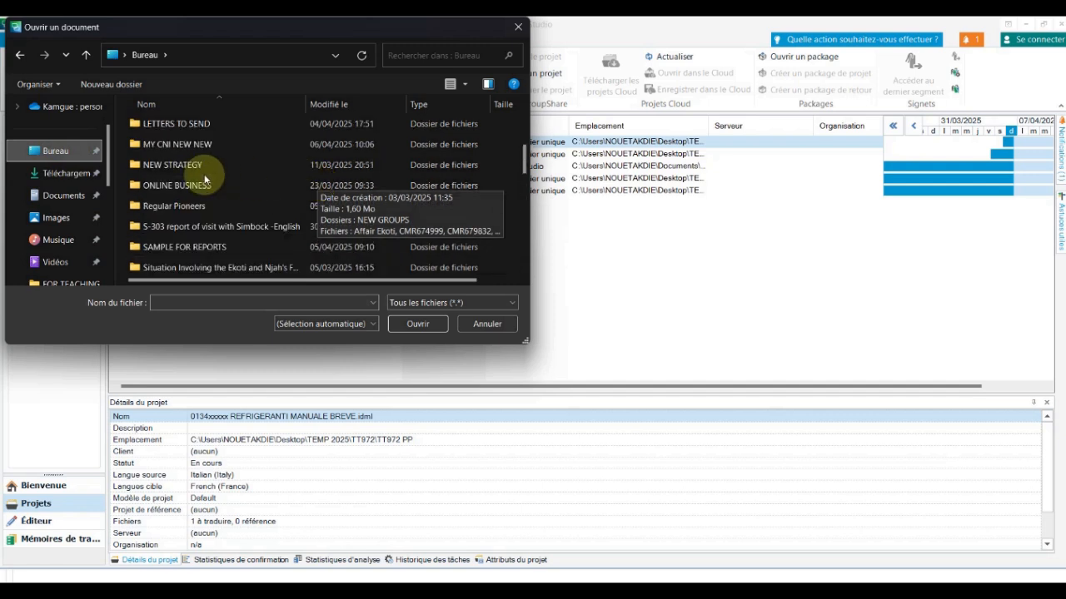
{"action": "scroll", "coordinate": [184, 164], "scroll_direction": "up", "scroll_amount": 4}
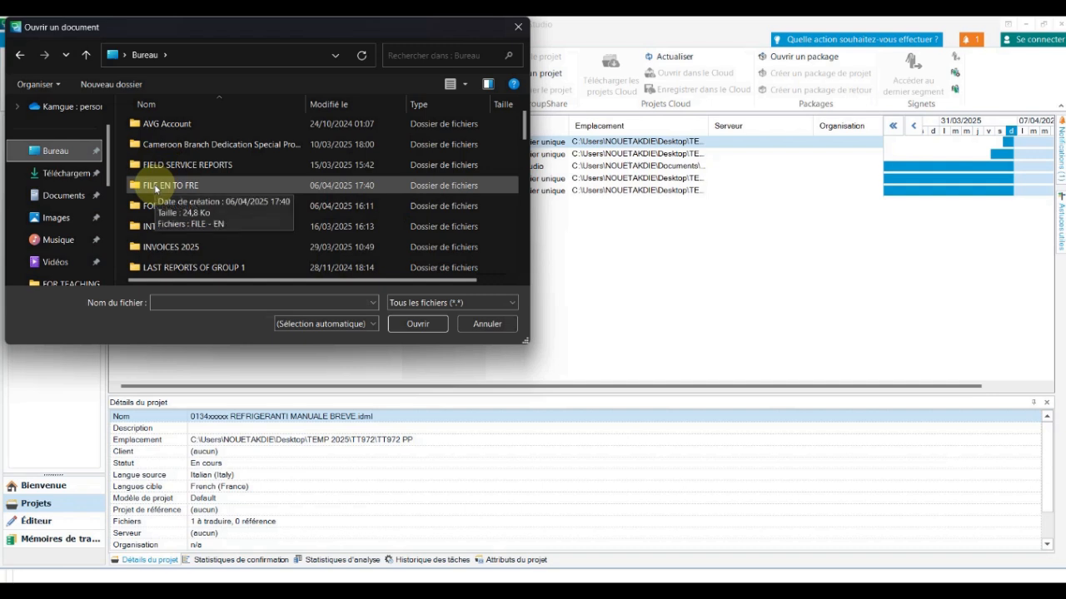
{"action": "double_click", "coordinate": [155, 186]}
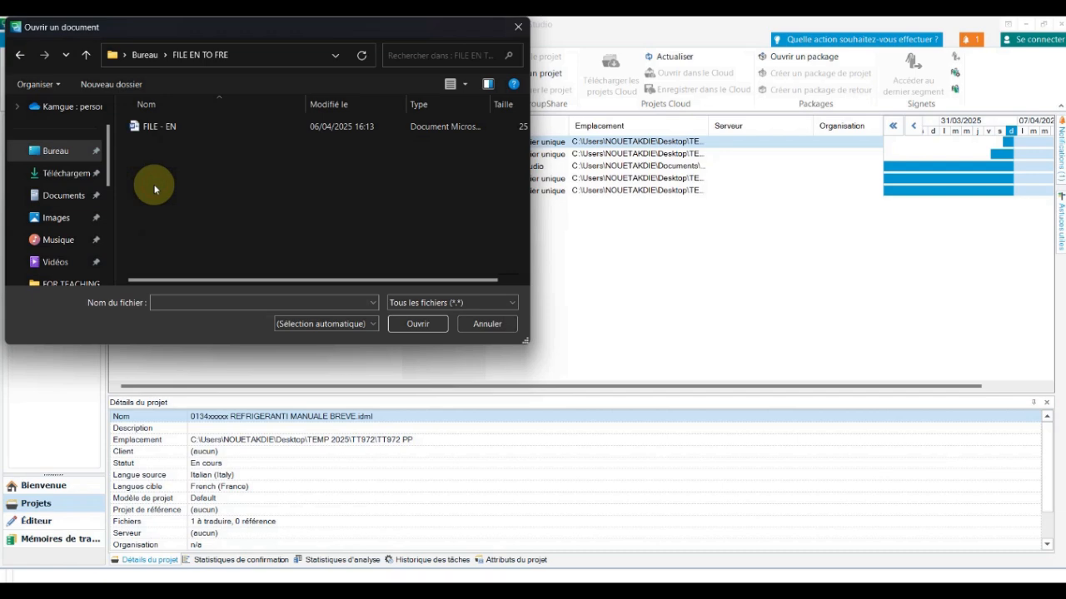
{"action": "double_click", "coordinate": [161, 128]}
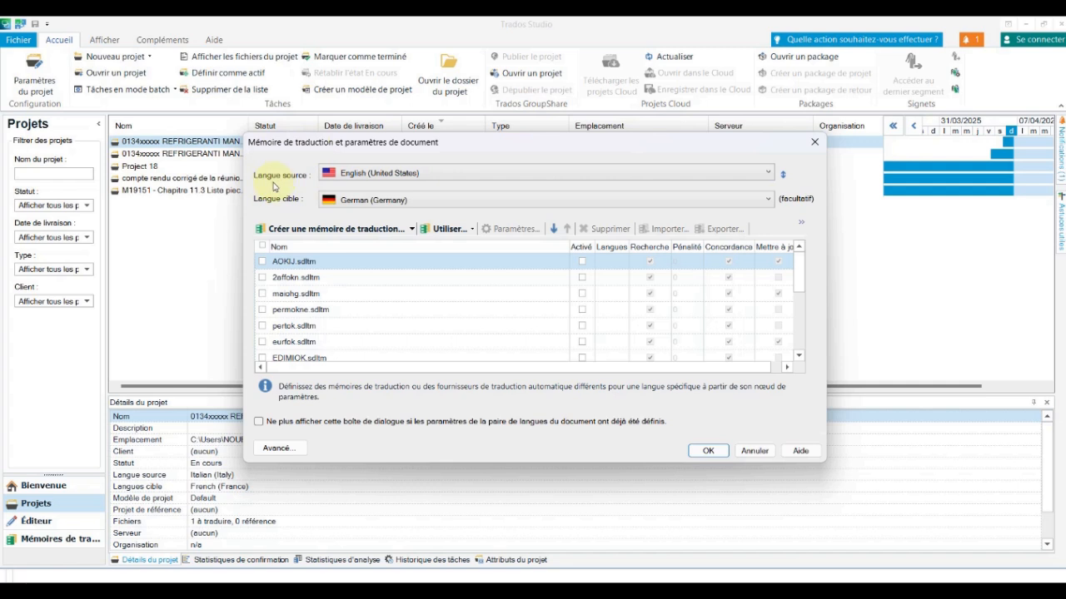
Set the document's source language to English (United Kingdom) and its target language to French (France).
{"action": "left_click", "coordinate": [768, 174]}
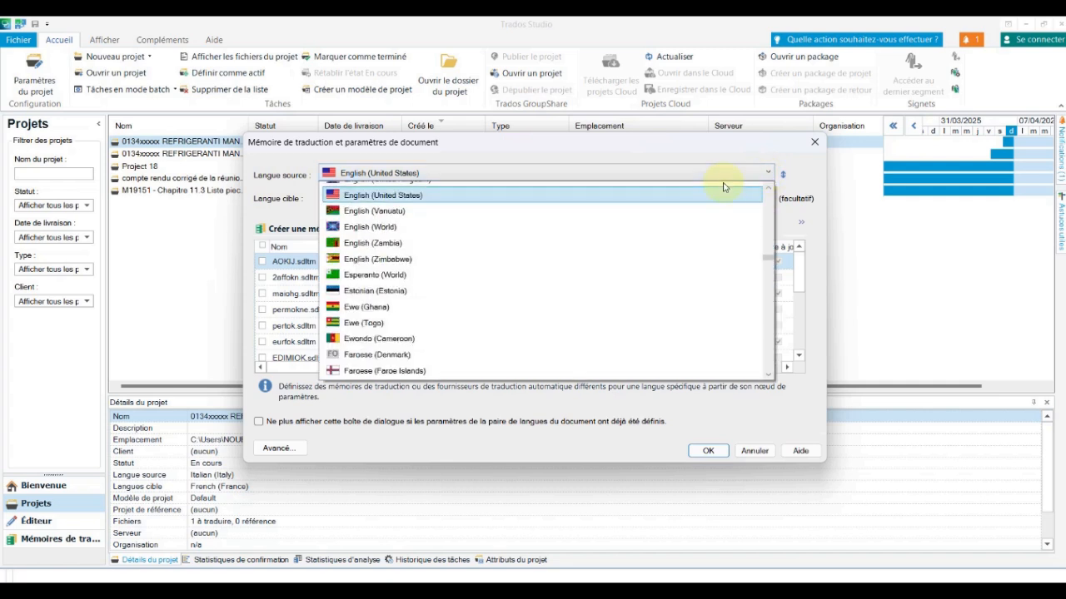
{"action": "scroll", "coordinate": [383, 225], "scroll_direction": "up", "scroll_amount": 1}
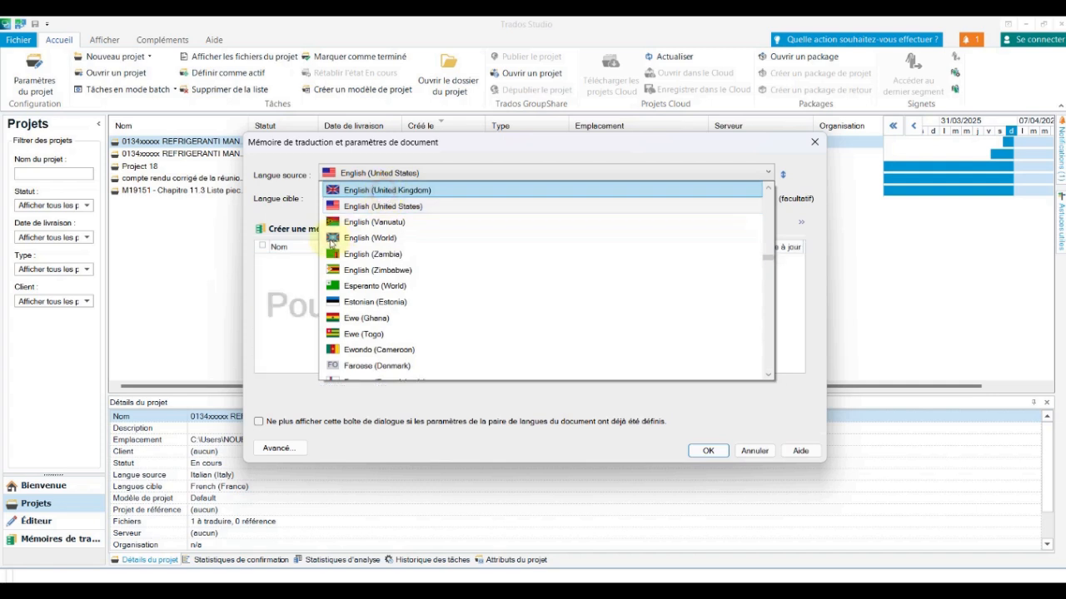
{"action": "left_click", "coordinate": [384, 191]}
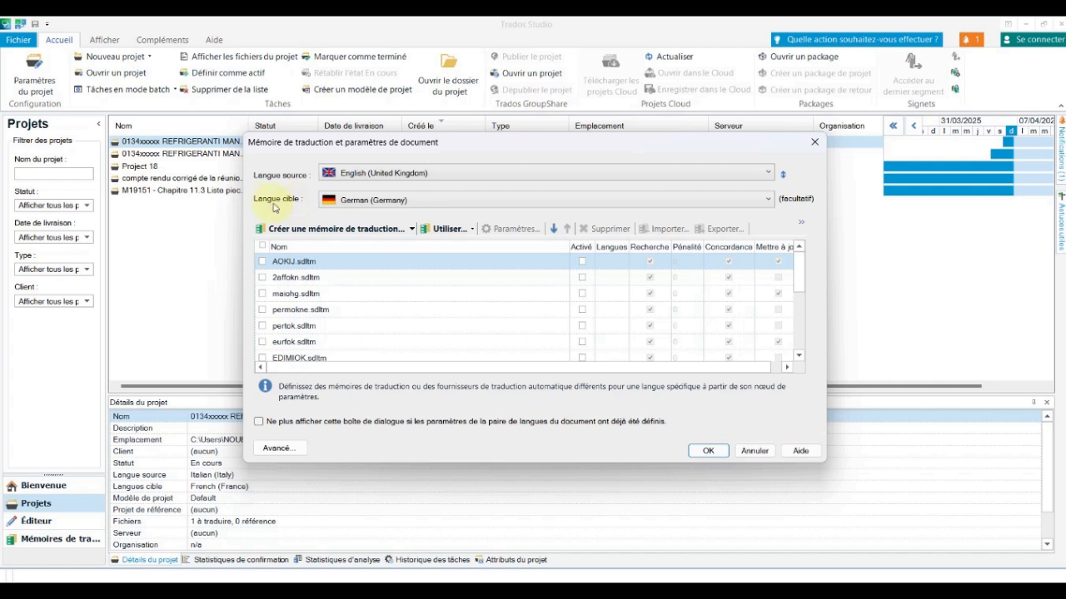
{"action": "left_click", "coordinate": [767, 200]}
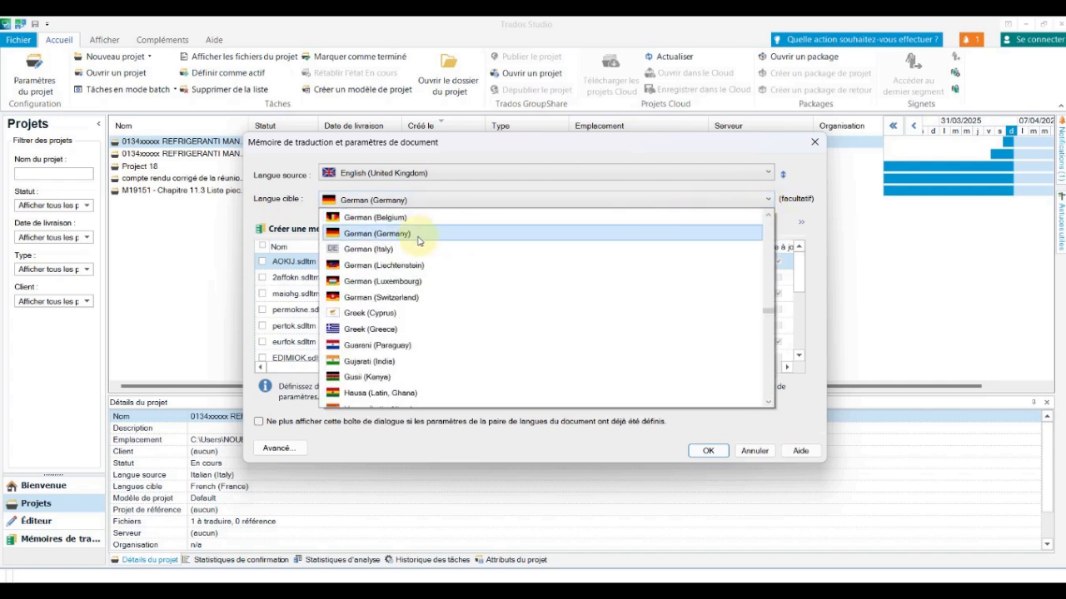
{"action": "scroll", "coordinate": [418, 241], "scroll_direction": "up", "scroll_amount": 20}
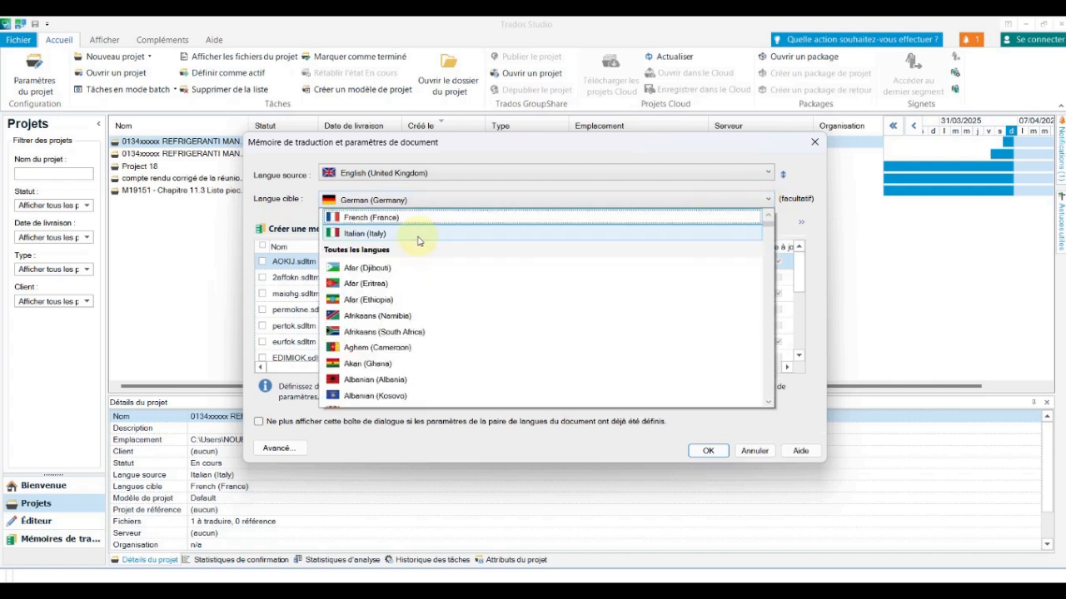
{"action": "left_click", "coordinate": [378, 222]}
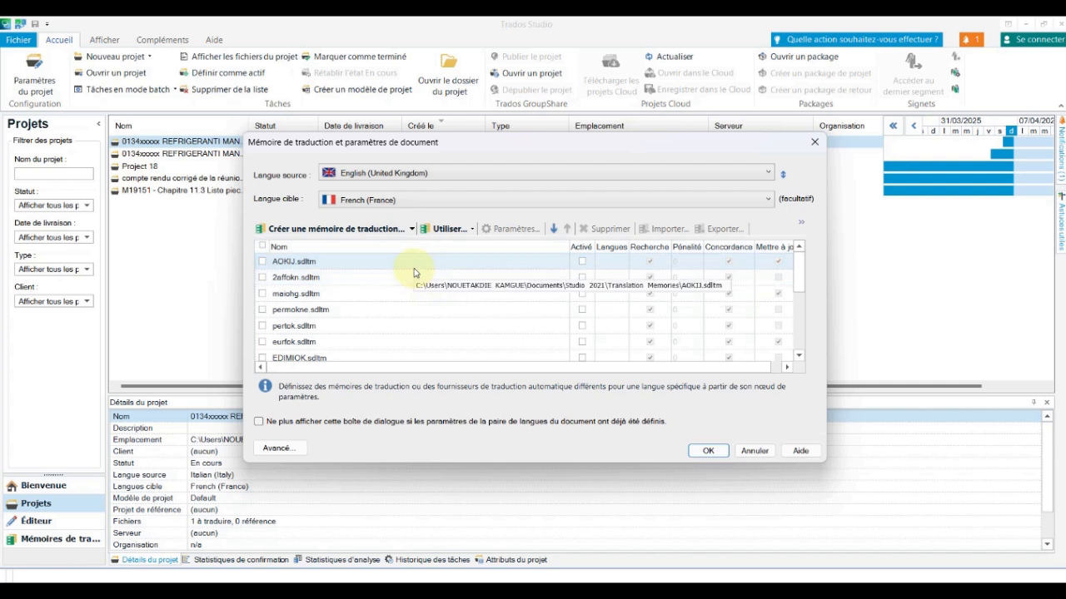
{"action": "left_click", "coordinate": [413, 267]}
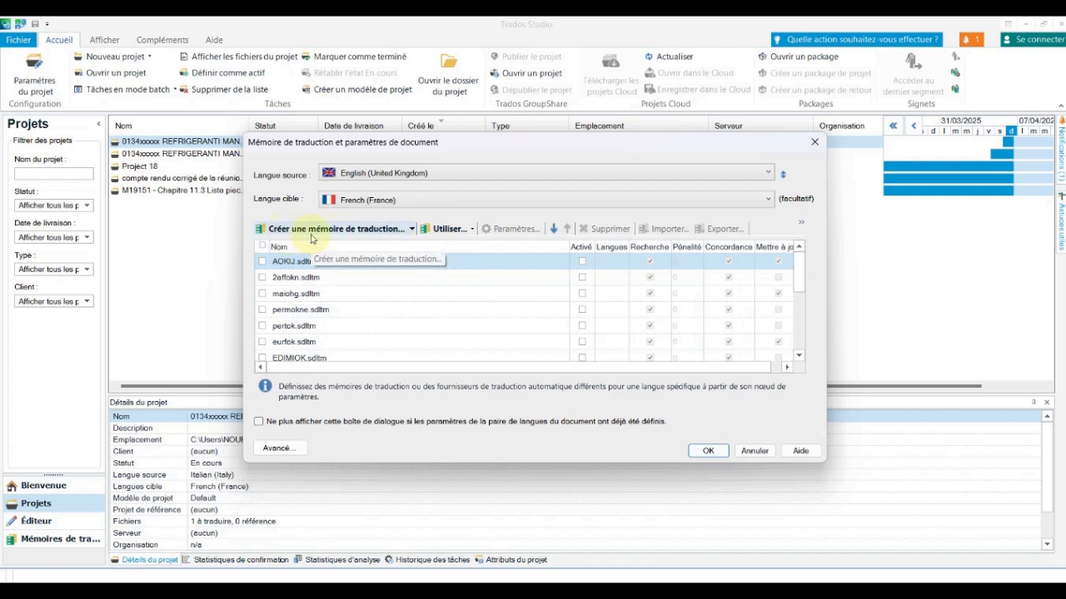
Create a file-based translation memory named TM1 in the default location, and accept the document settings to start translating.
{"action": "left_click", "coordinate": [412, 230]}
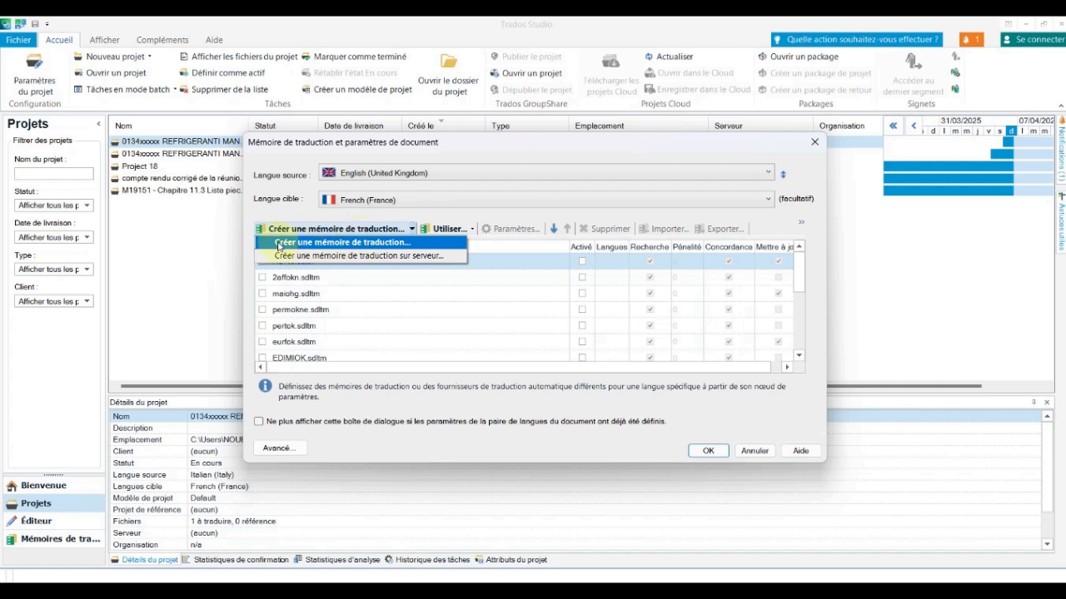
{"action": "left_click", "coordinate": [401, 246]}
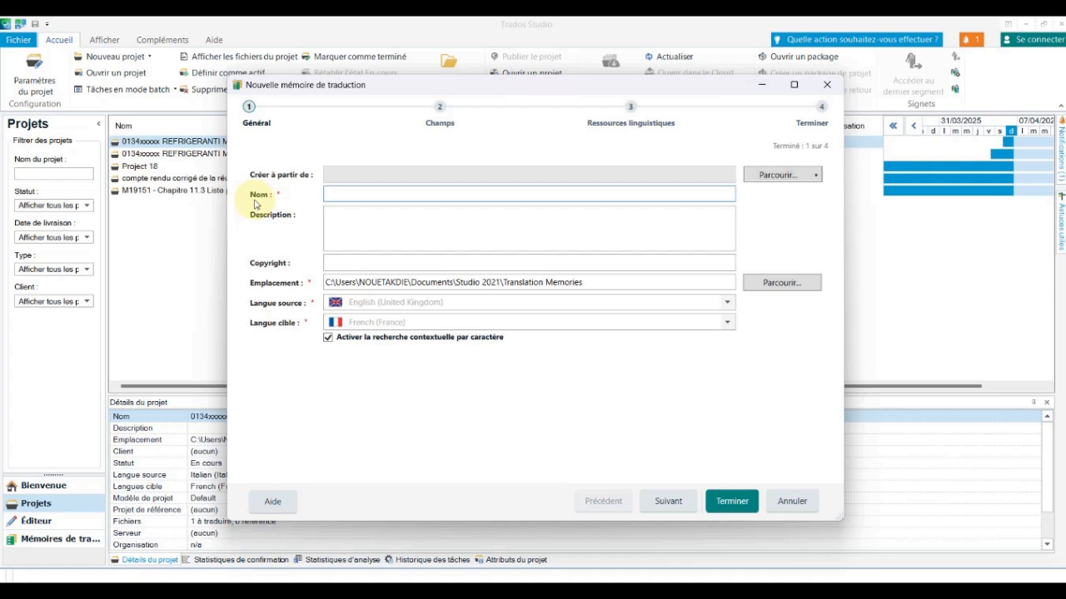
{"action": "type", "text": "TM1"}
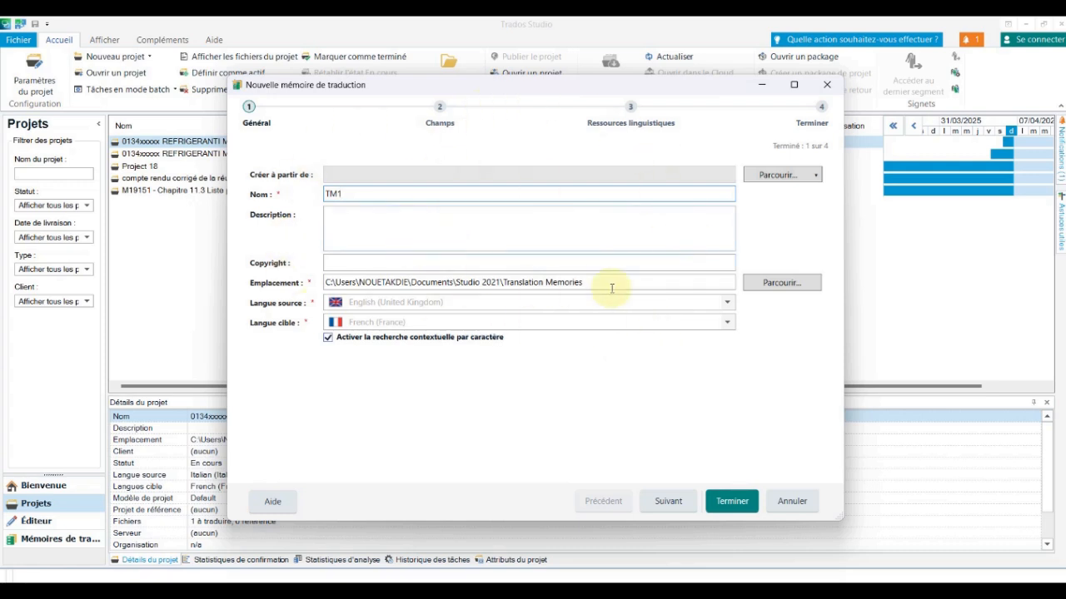
{"action": "left_click", "coordinate": [730, 502]}
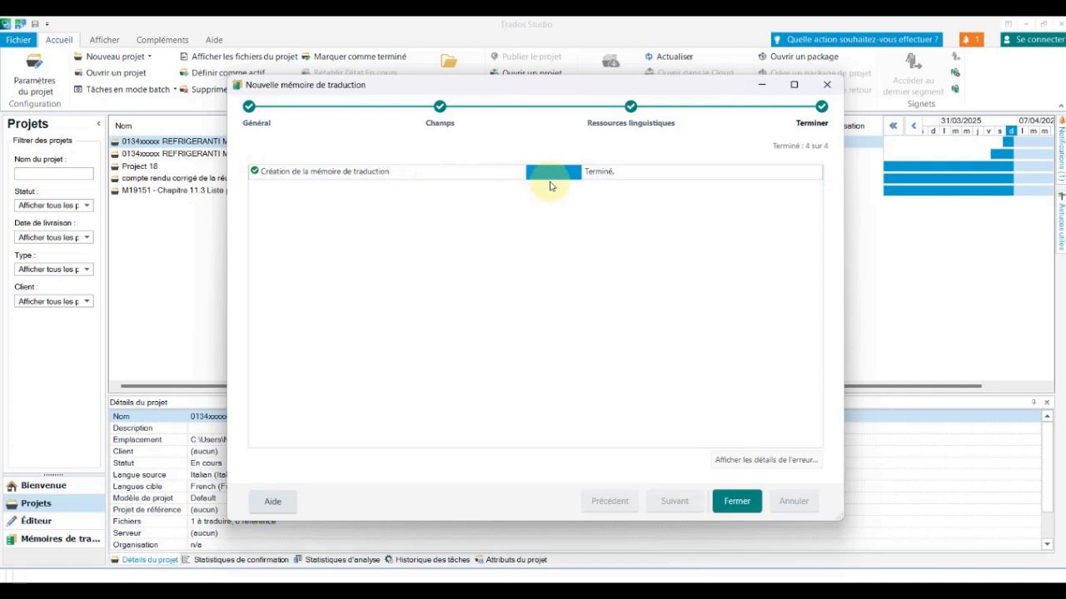
{"action": "left_click", "coordinate": [733, 503]}
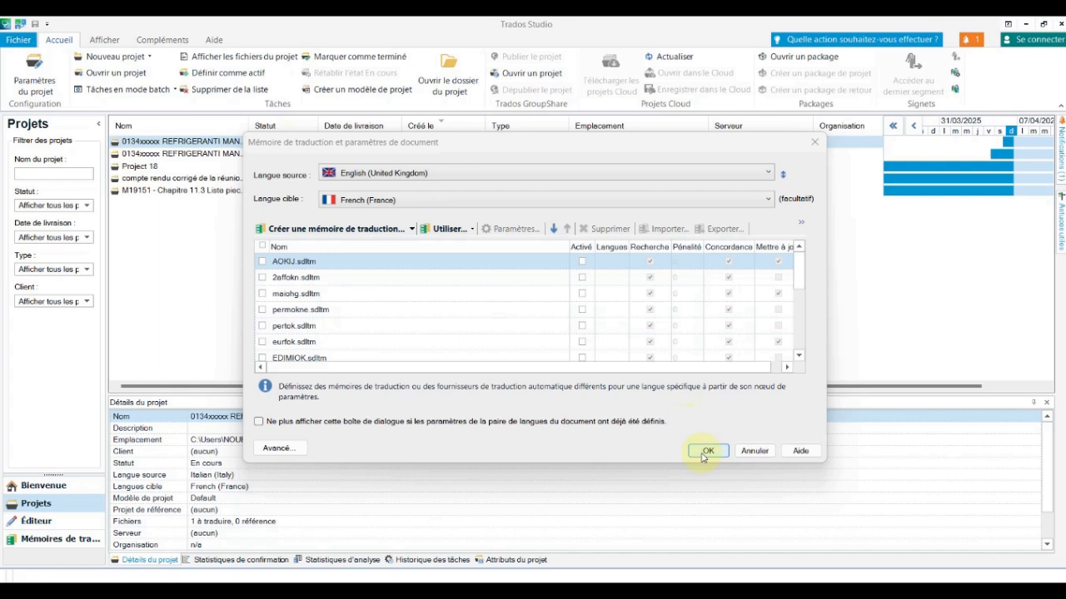
{"action": "left_click", "coordinate": [705, 452]}
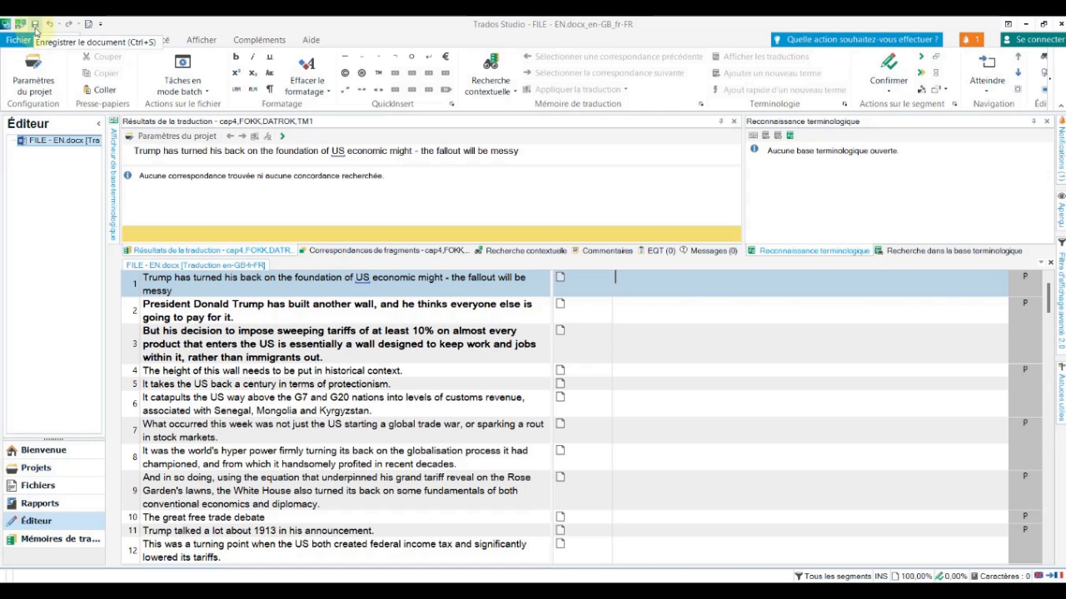
Save the document as the SDL XLIFF file FILE - EN.docx_en-GB_fr-FR in the desktop folder FILE EN TO FRE.
{"action": "left_click", "coordinate": [35, 27]}
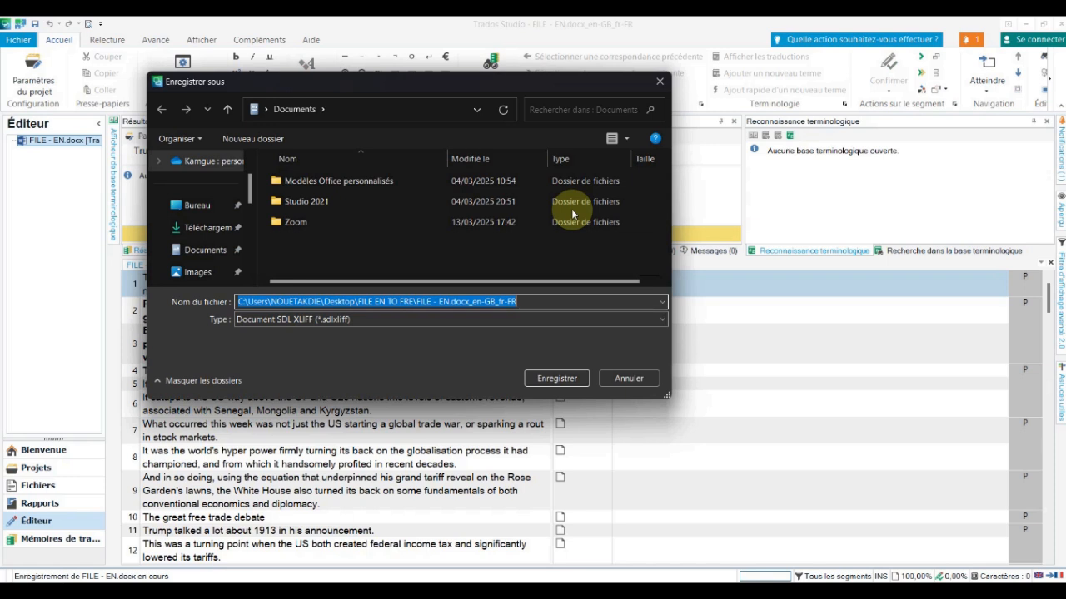
{"action": "left_click", "coordinate": [200, 205]}
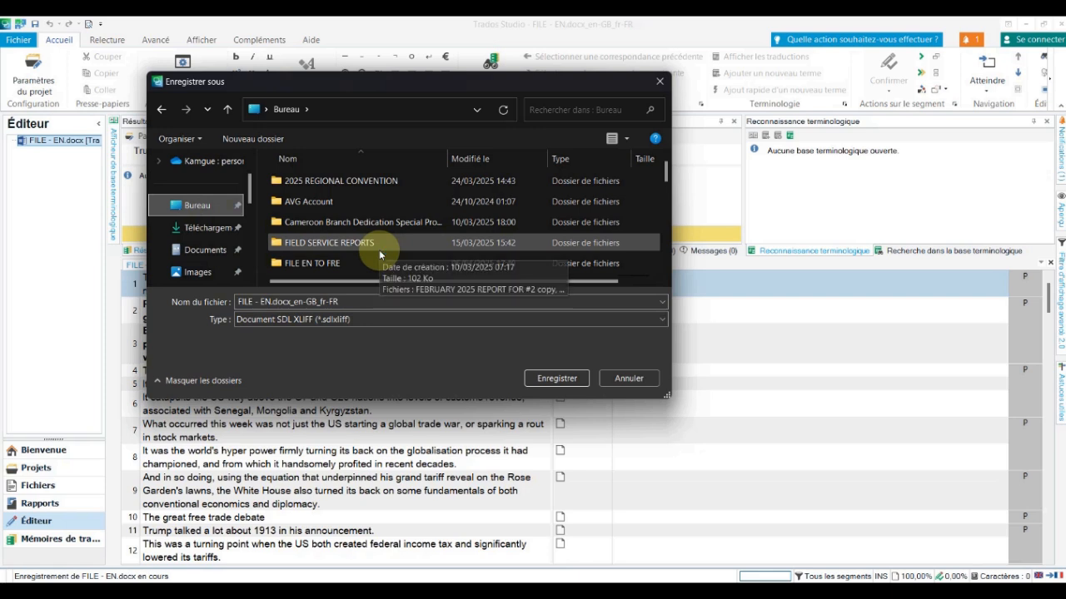
{"action": "scroll", "coordinate": [379, 249], "scroll_direction": "down", "scroll_amount": 1}
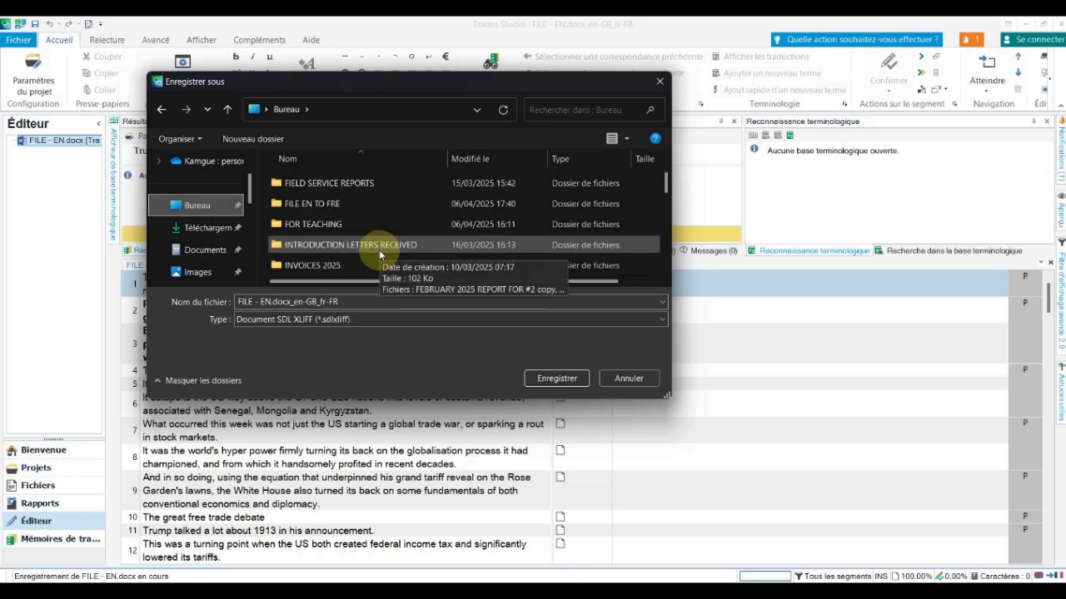
{"action": "double_click", "coordinate": [293, 205]}
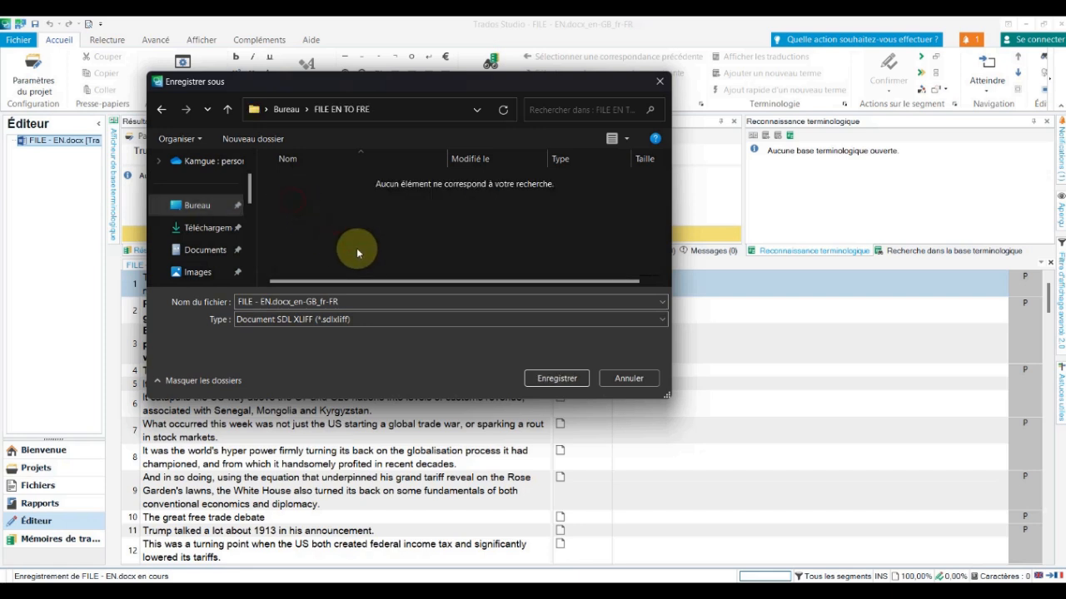
{"action": "left_click", "coordinate": [555, 379]}
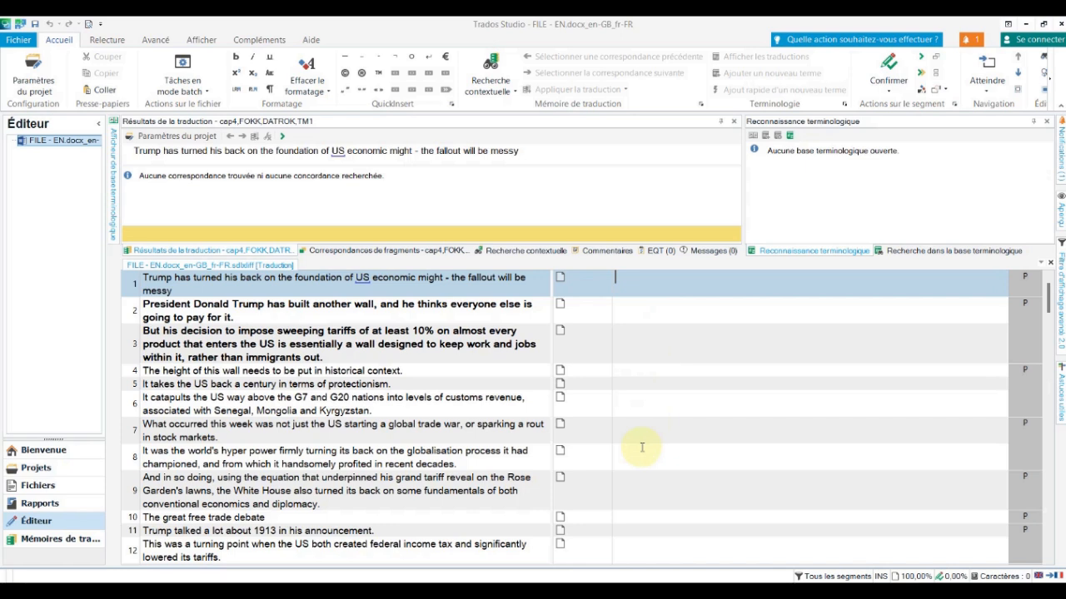
Switch to the browser, bring up the Reverso text translation page and dismiss its Google sign-in prompt.
{"action": "mouse_move", "coordinate": [622, 592]}
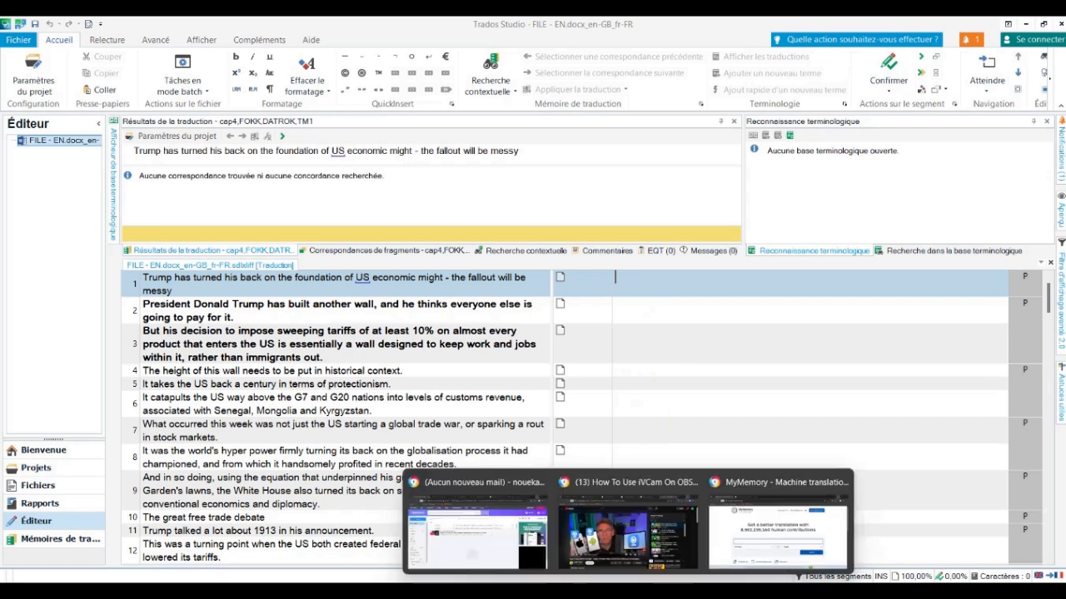
{"action": "left_click", "coordinate": [766, 525]}
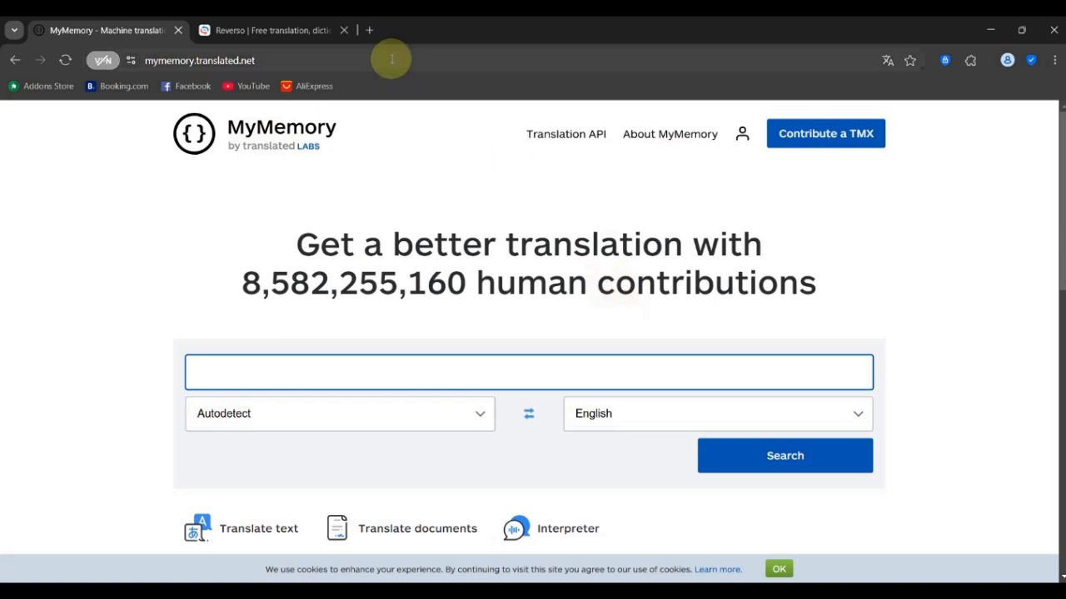
{"action": "left_click", "coordinate": [272, 32]}
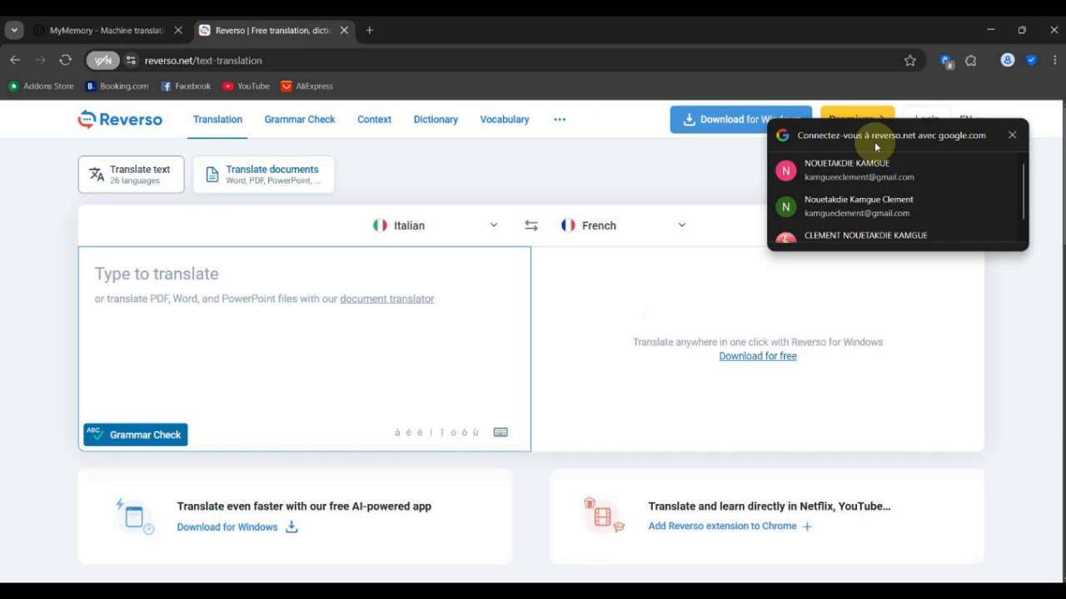
{"action": "left_click", "coordinate": [1010, 136]}
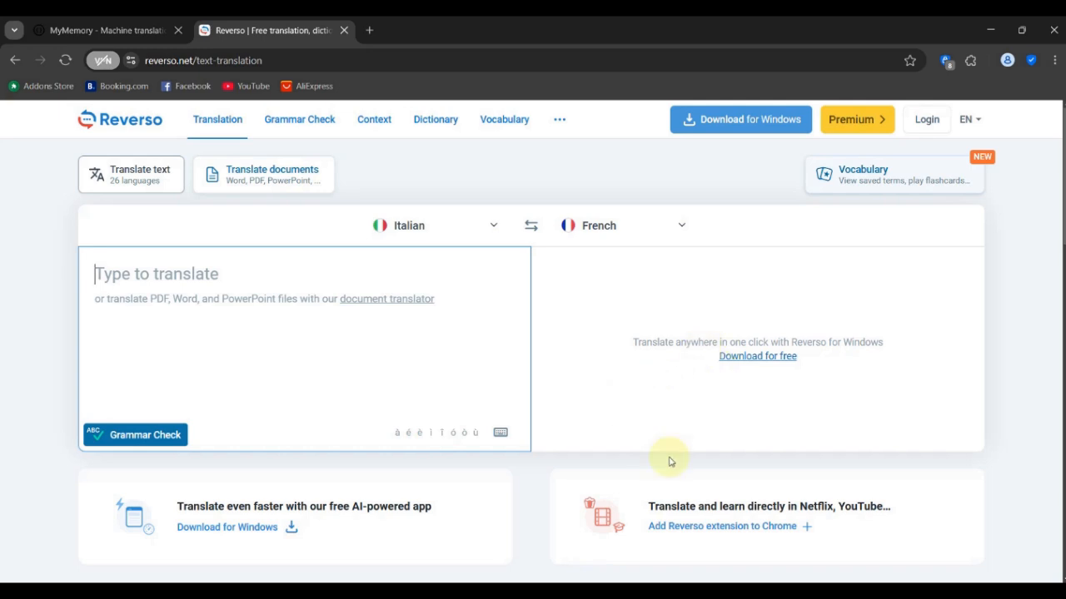
Back in Trados Studio, copy the source text of segments 1 to 6 and paste it into segment 1's target cell.
{"action": "left_click", "coordinate": [752, 589]}
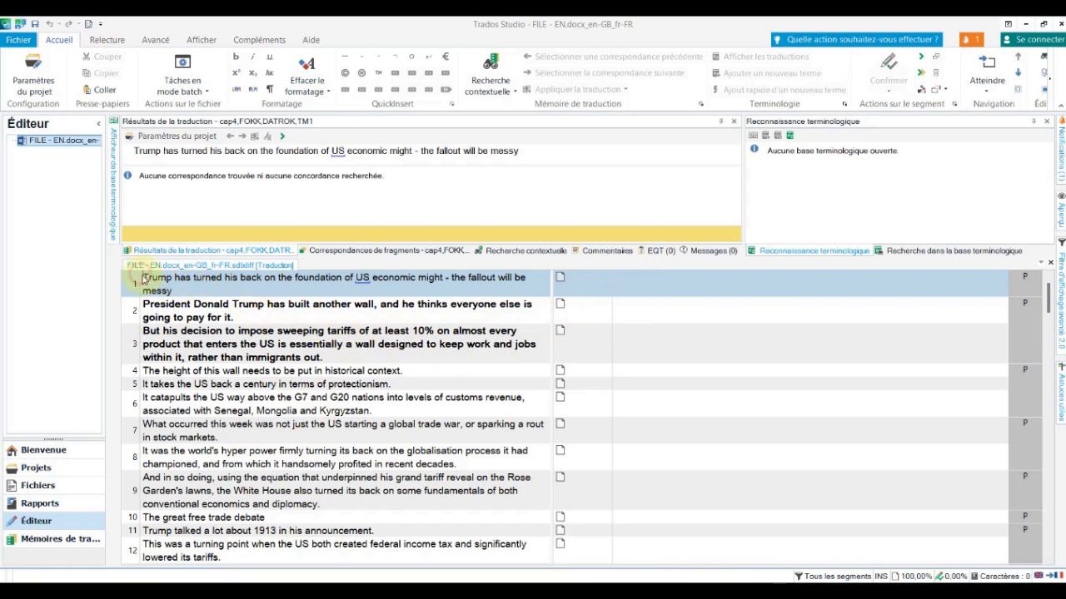
{"action": "left_click_drag", "start_coordinate": [143, 280], "coordinate": [428, 411]}
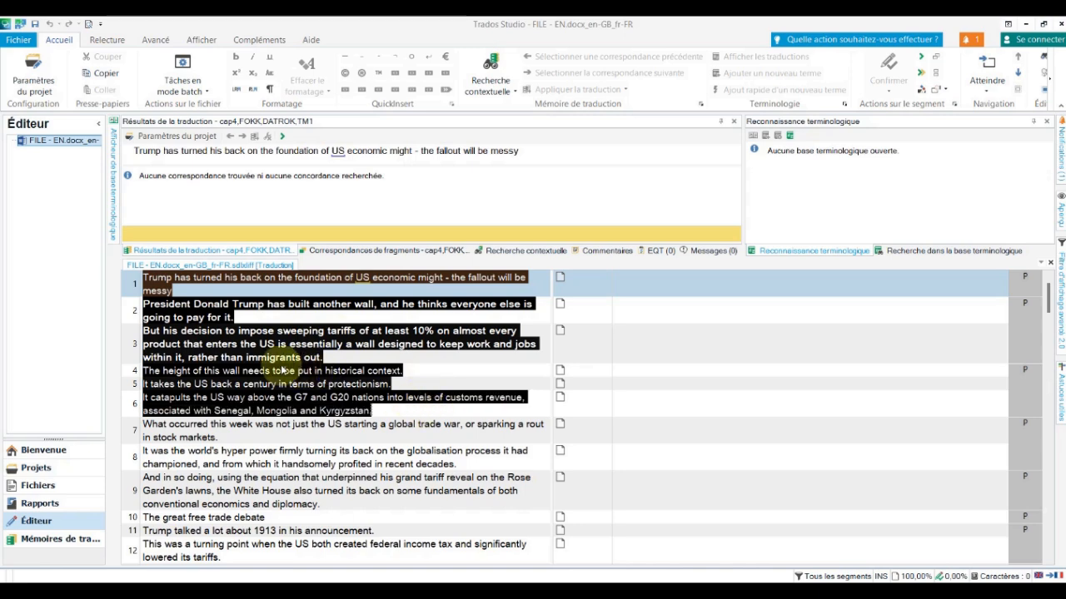
{"action": "right_click", "coordinate": [283, 372]}
{"action": "left_click", "coordinate": [311, 200]}
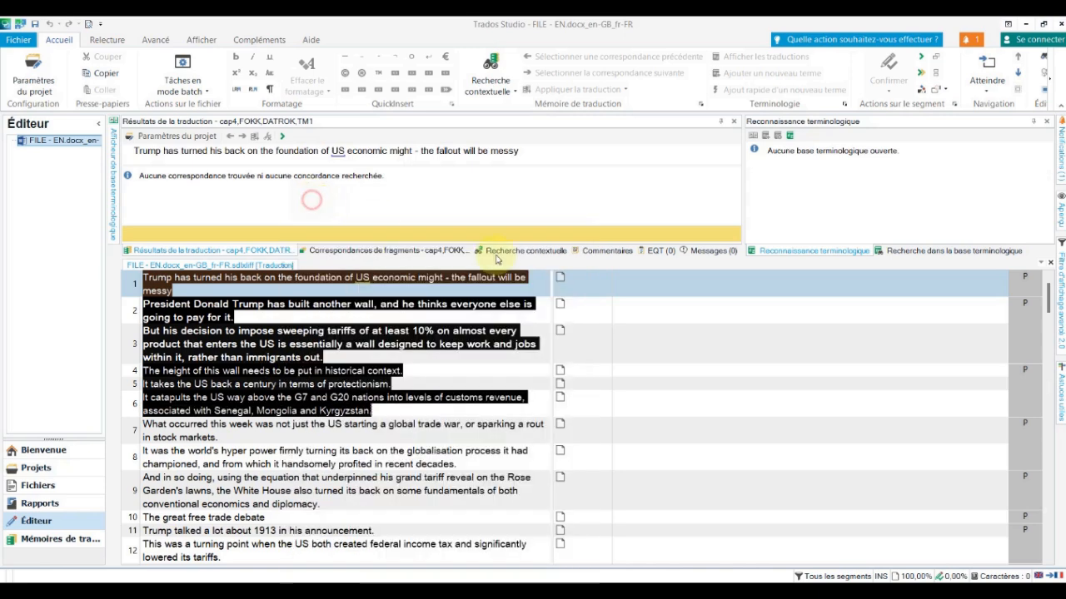
{"action": "left_click", "coordinate": [620, 289]}
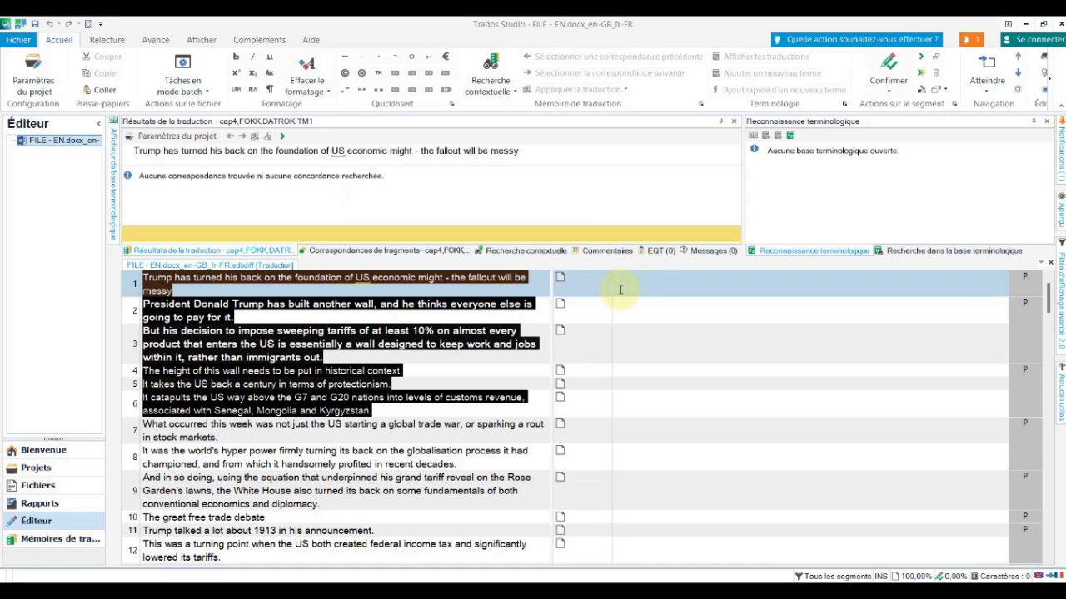
{"action": "key", "text": "ctrl+v"}
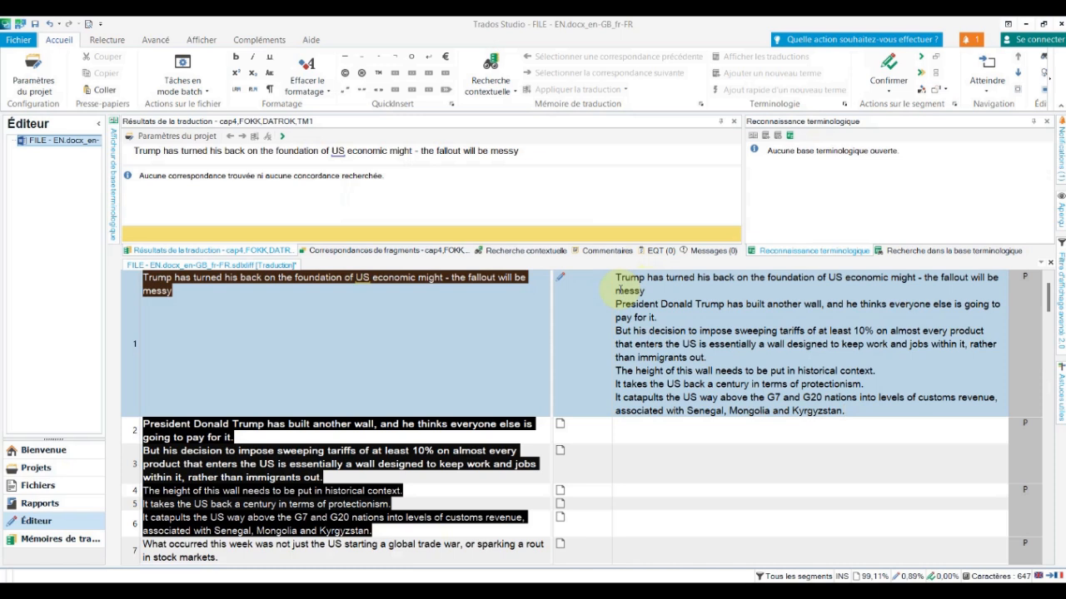
Join the pasted lines in segment 1's target into one continuous paragraph, adding a full stop after "messy".
{"action": "left_click", "coordinate": [617, 304]}
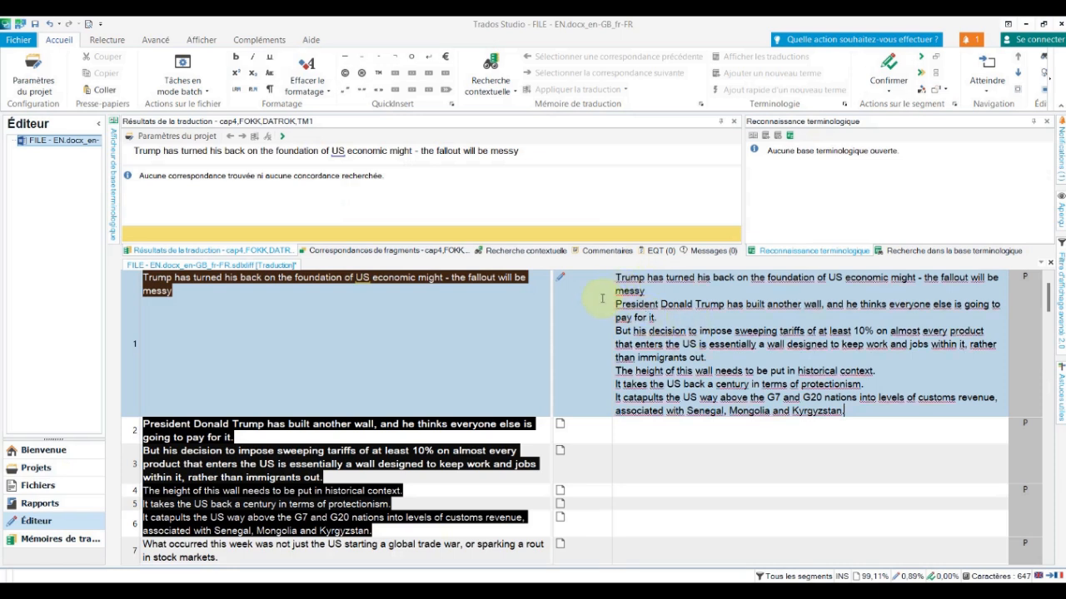
{"action": "key", "text": "BackSpace"}
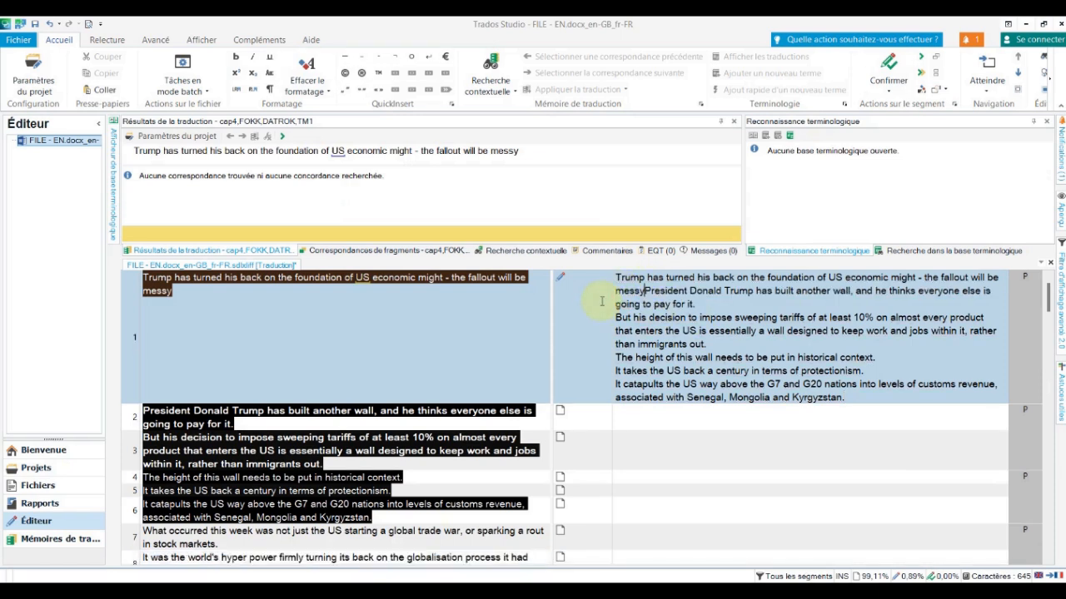
{"action": "type", "text": "."}
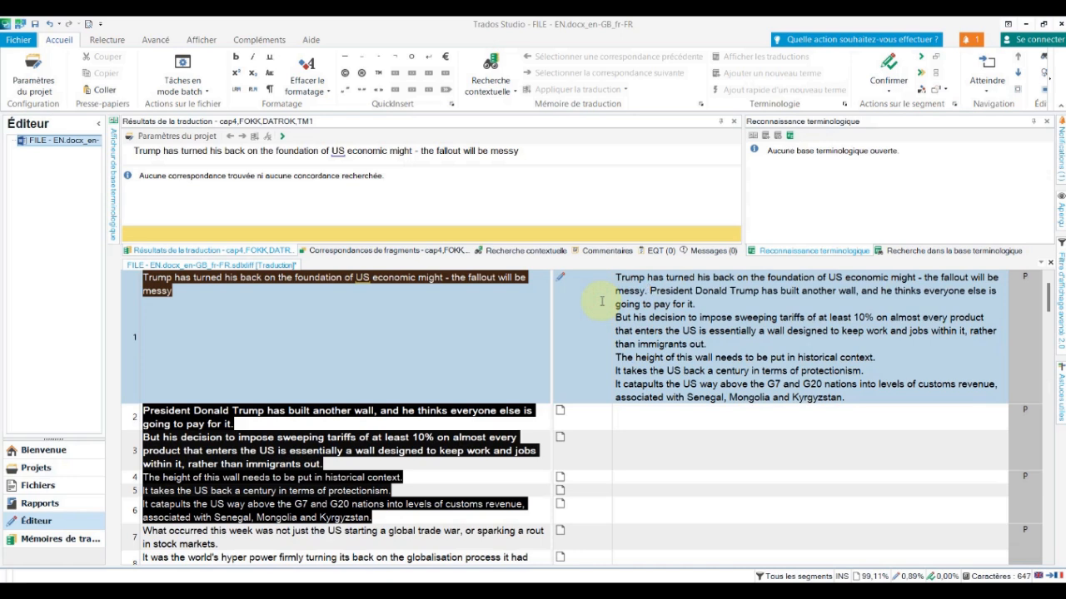
{"action": "left_click", "coordinate": [601, 317]}
{"action": "key", "text": "BackSpace"}
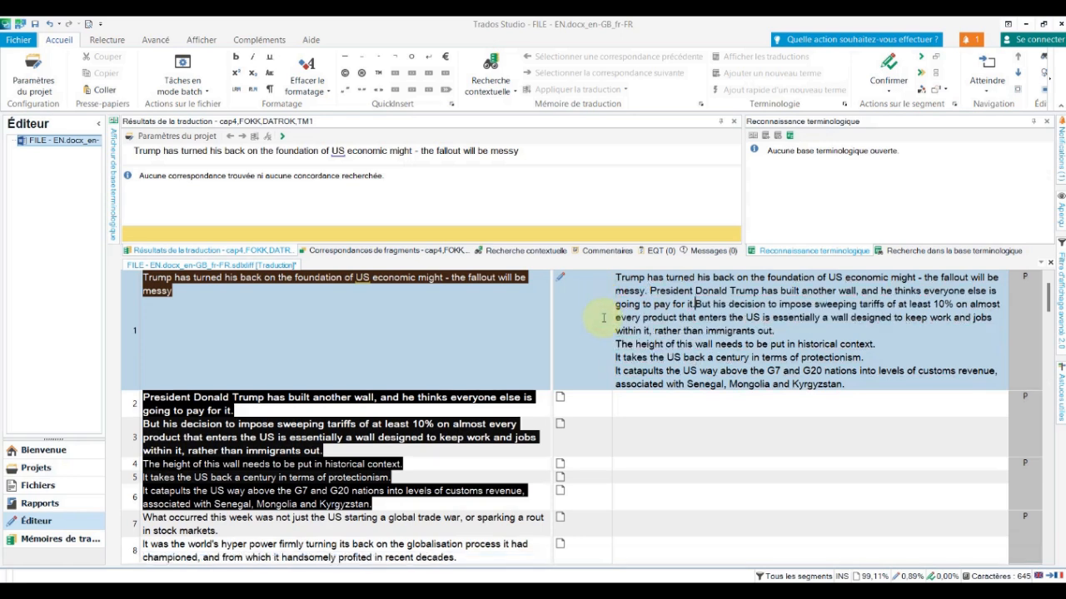
{"action": "left_click", "coordinate": [607, 341]}
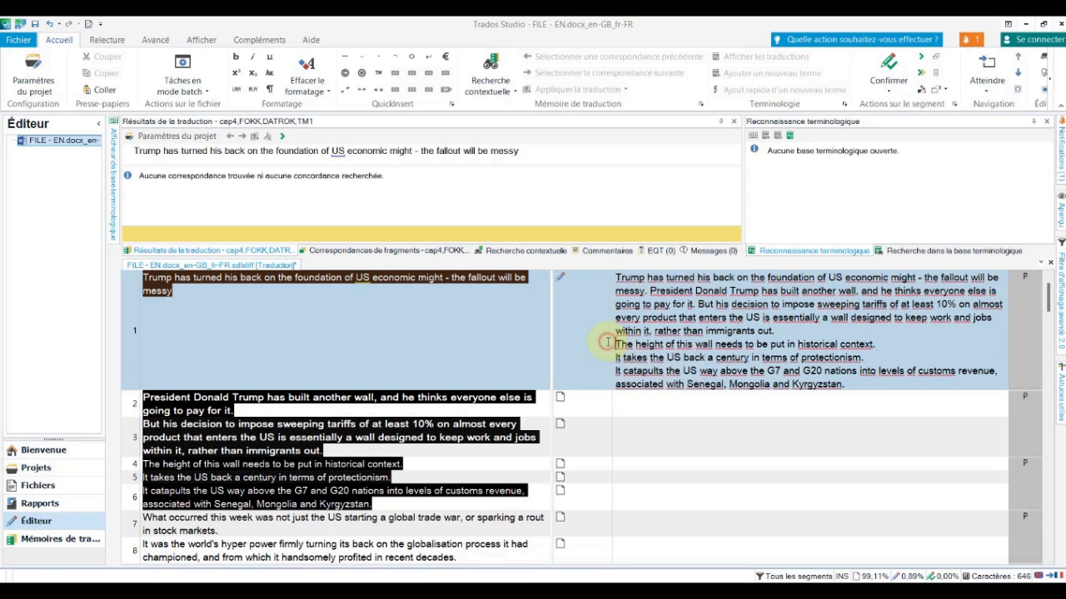
{"action": "key", "text": "BackSpace"}
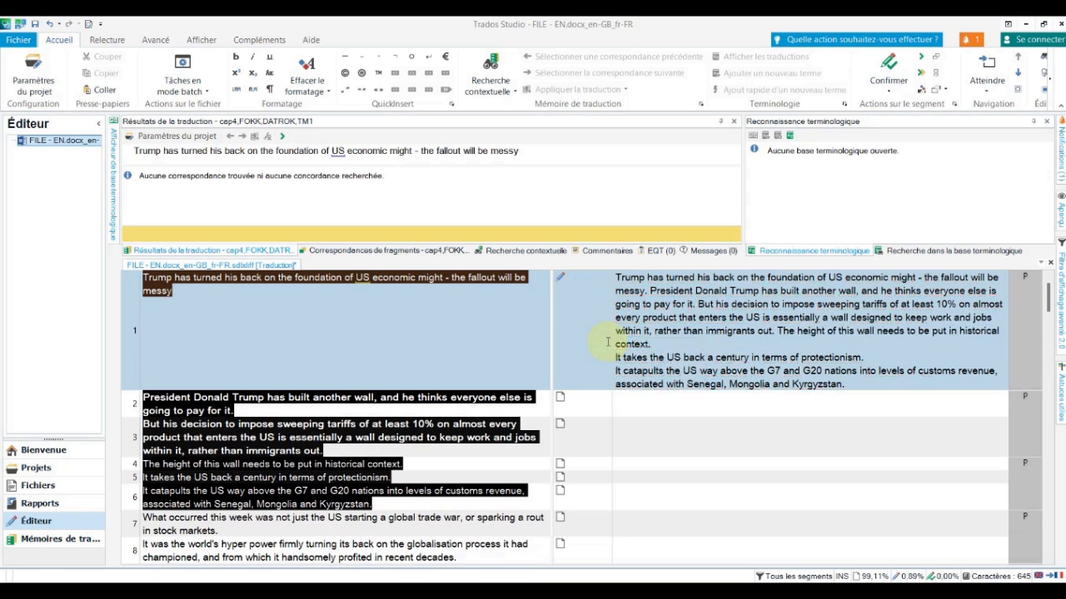
{"action": "left_click", "coordinate": [609, 357]}
{"action": "key", "text": "BackSpace"}
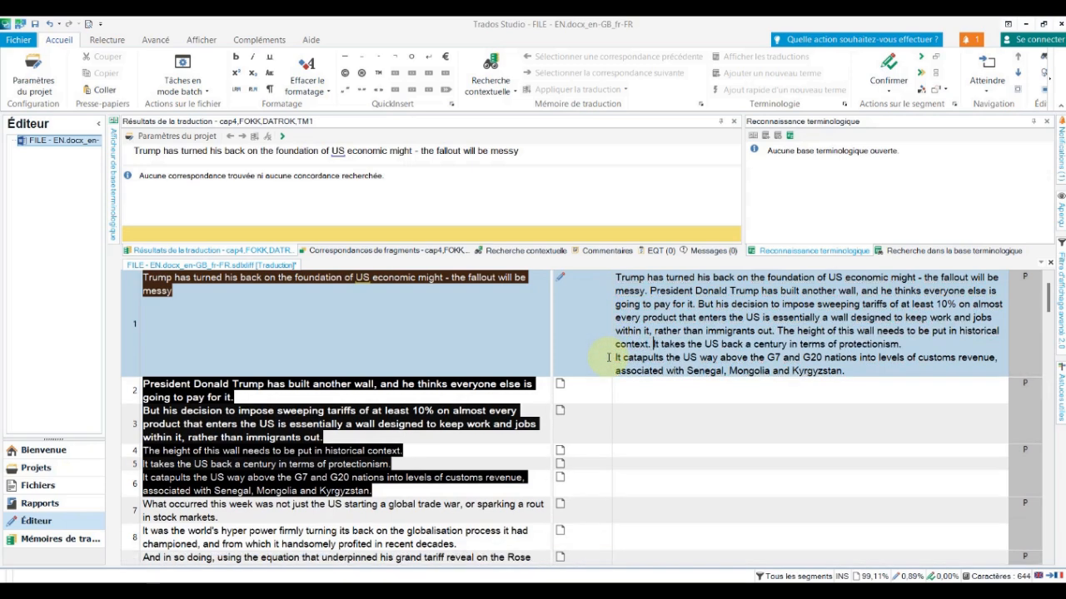
{"action": "left_click", "coordinate": [608, 357]}
{"action": "key", "text": "BackSpace"}
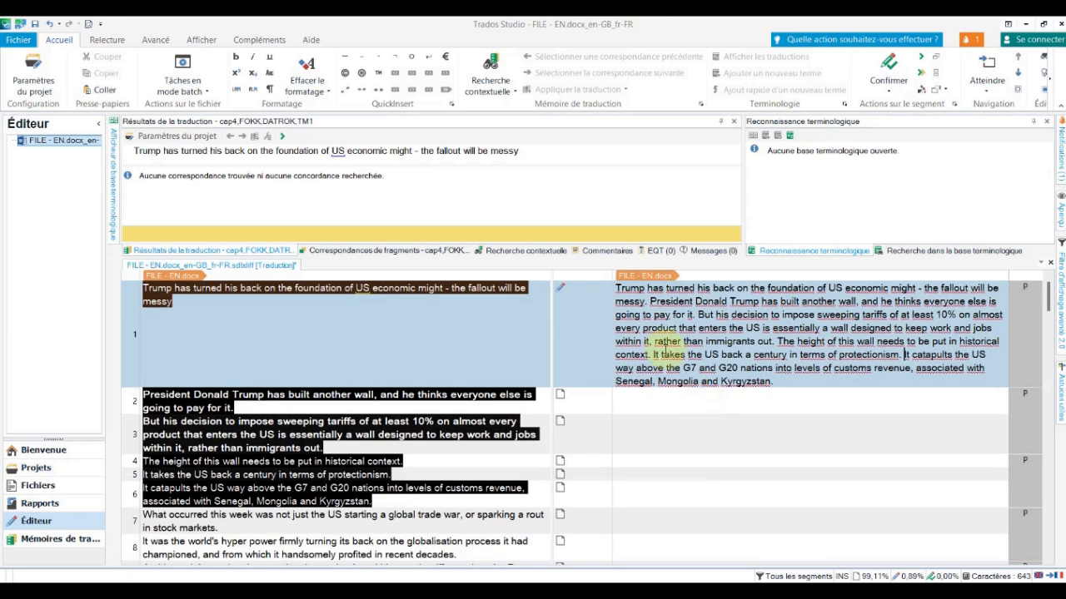
Copy the whole joined English text from segment 1's target and switch to the Reverso page in the browser.
{"action": "left_click_drag", "start_coordinate": [616, 288], "coordinate": [774, 381]}
{"action": "right_click", "coordinate": [734, 337]}
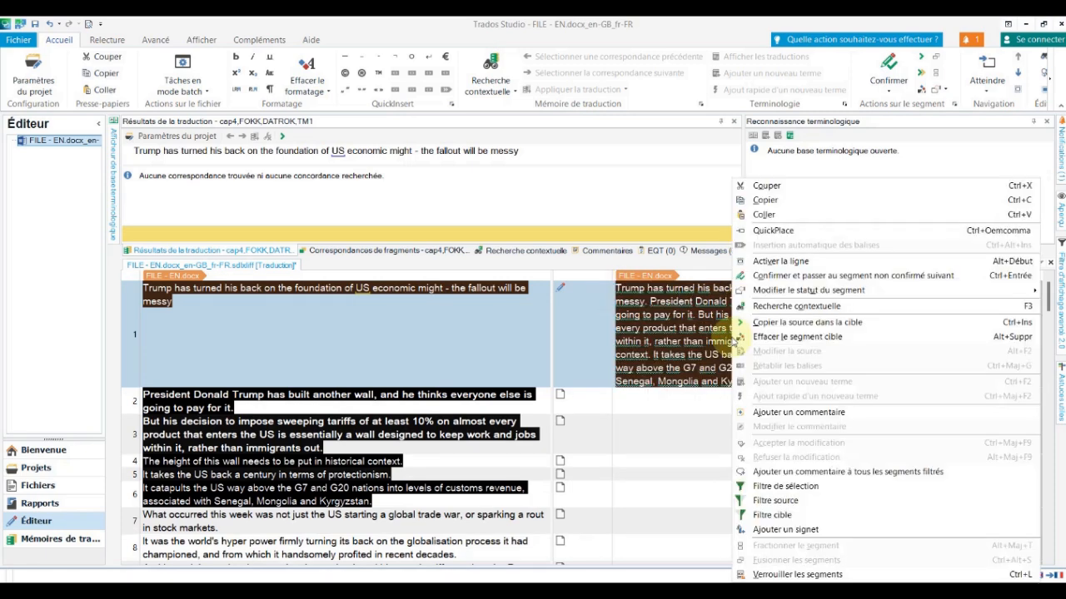
{"action": "left_click", "coordinate": [767, 201]}
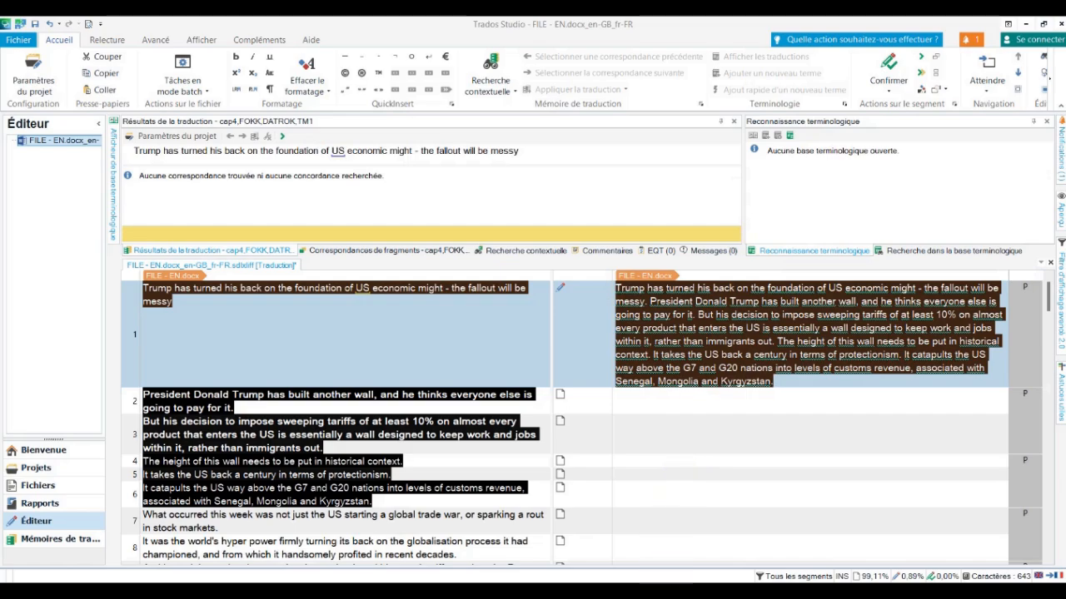
{"action": "left_click", "coordinate": [774, 542]}
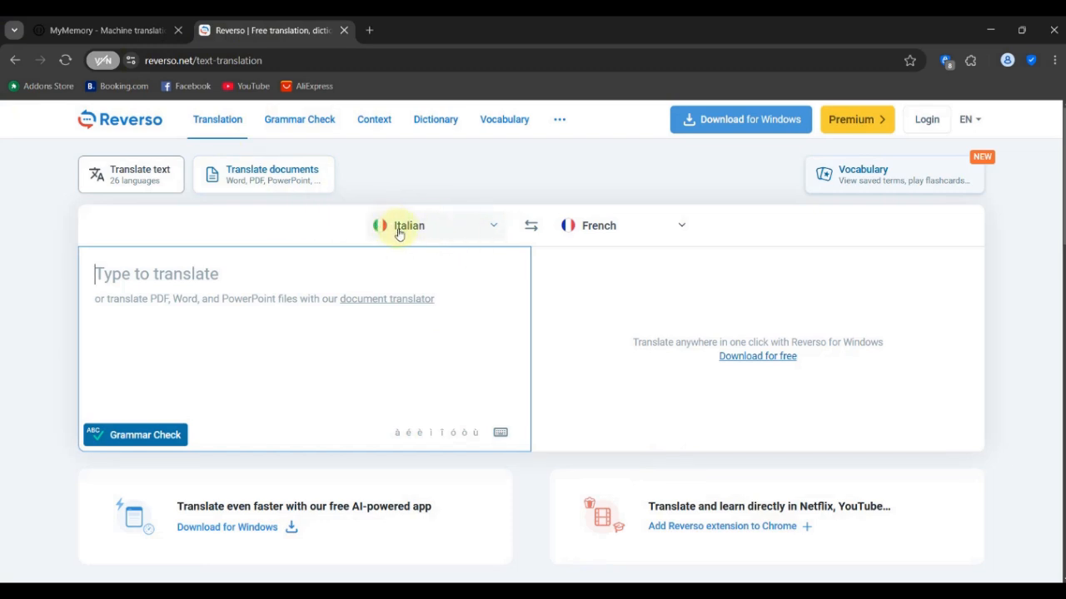
Set Reverso's source language to English and keep French as the target language.
{"action": "left_click", "coordinate": [494, 230]}
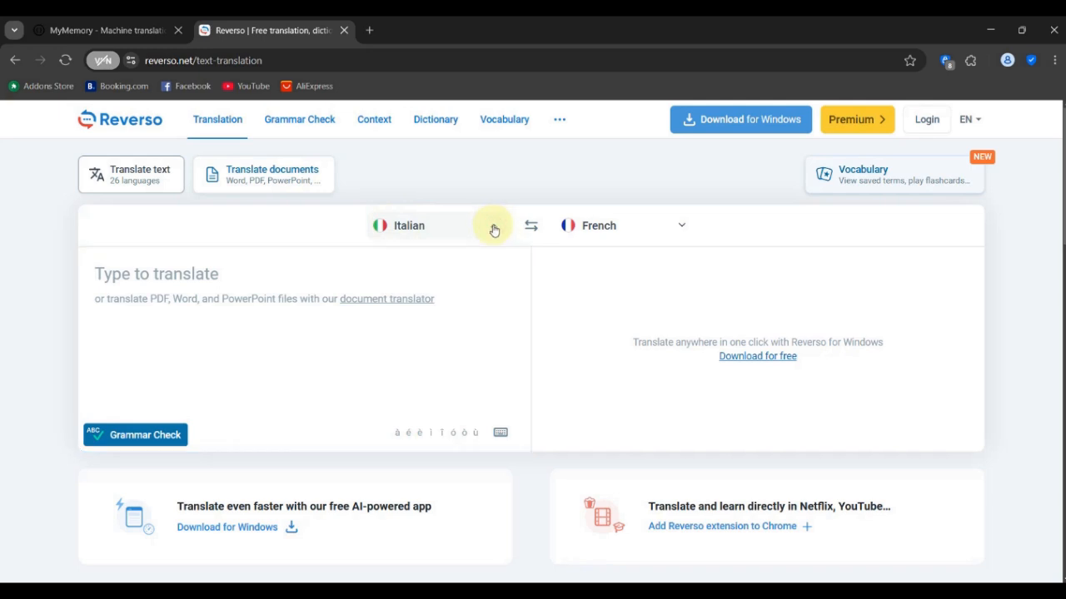
{"action": "left_click", "coordinate": [494, 229]}
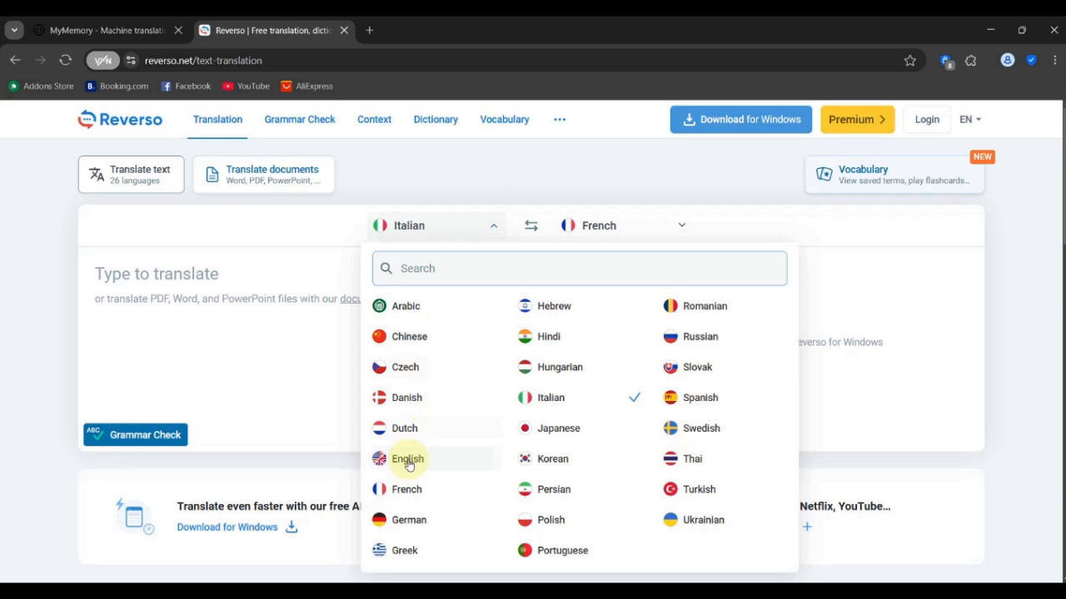
{"action": "left_click", "coordinate": [407, 462]}
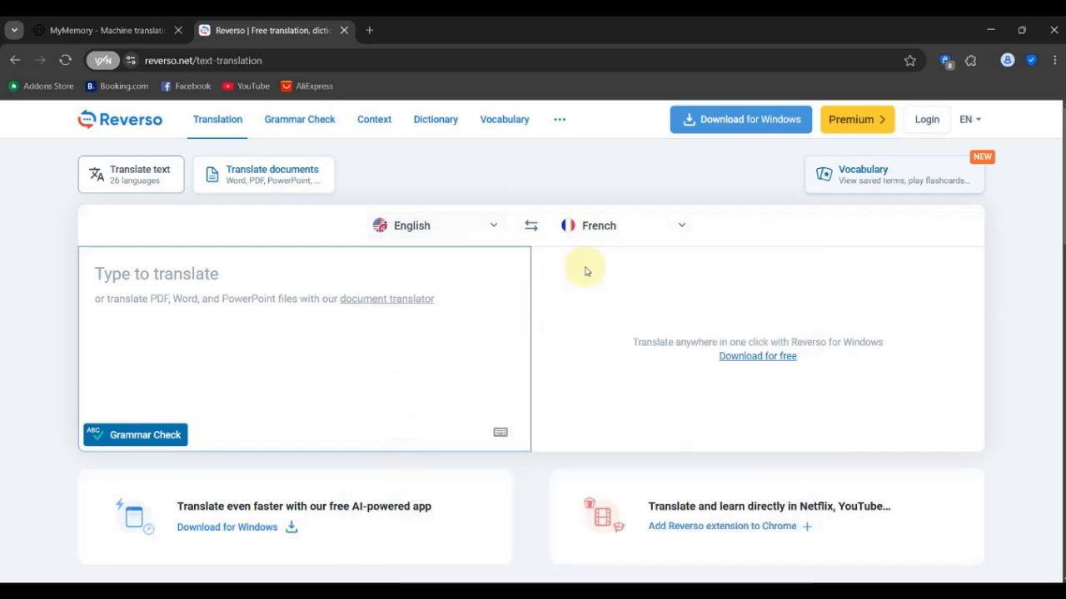
{"action": "left_click", "coordinate": [681, 227]}
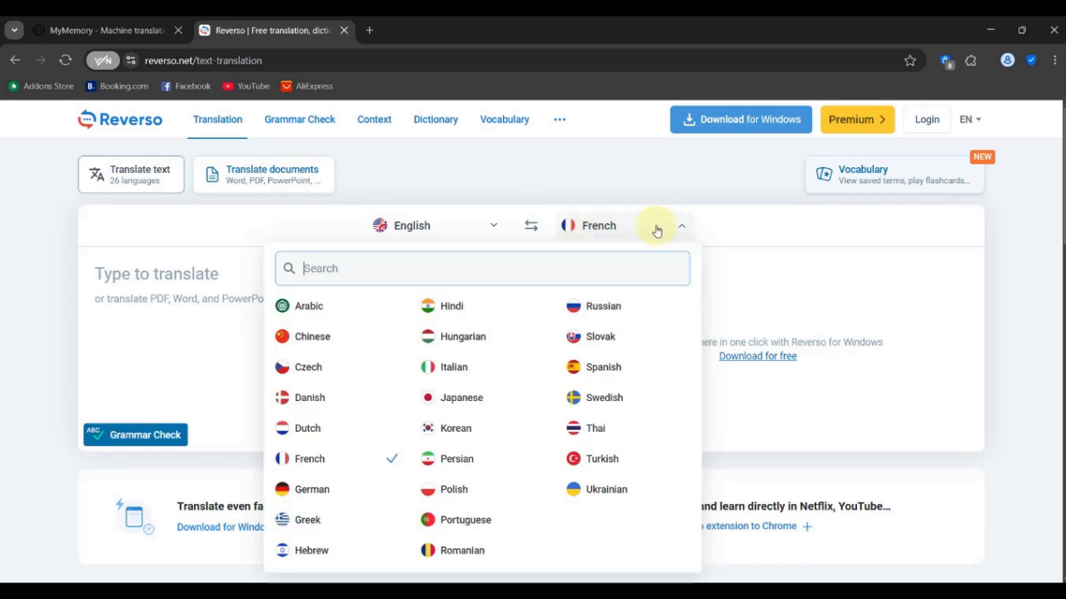
{"action": "left_click", "coordinate": [657, 231]}
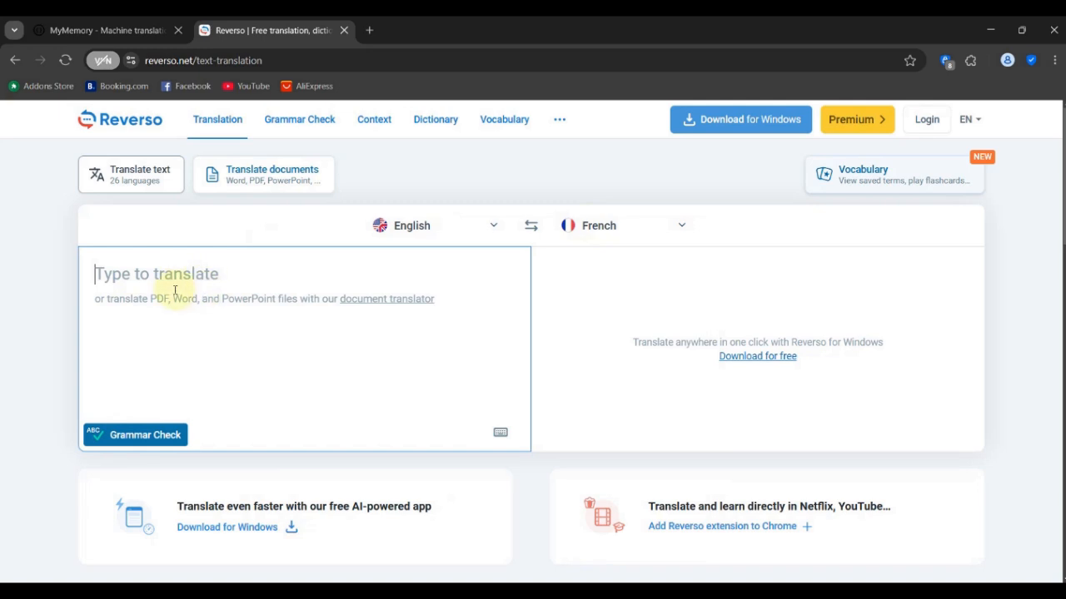
Paste the English text into Reverso for translation and copy the entire French result.
{"action": "right_click", "coordinate": [113, 277]}
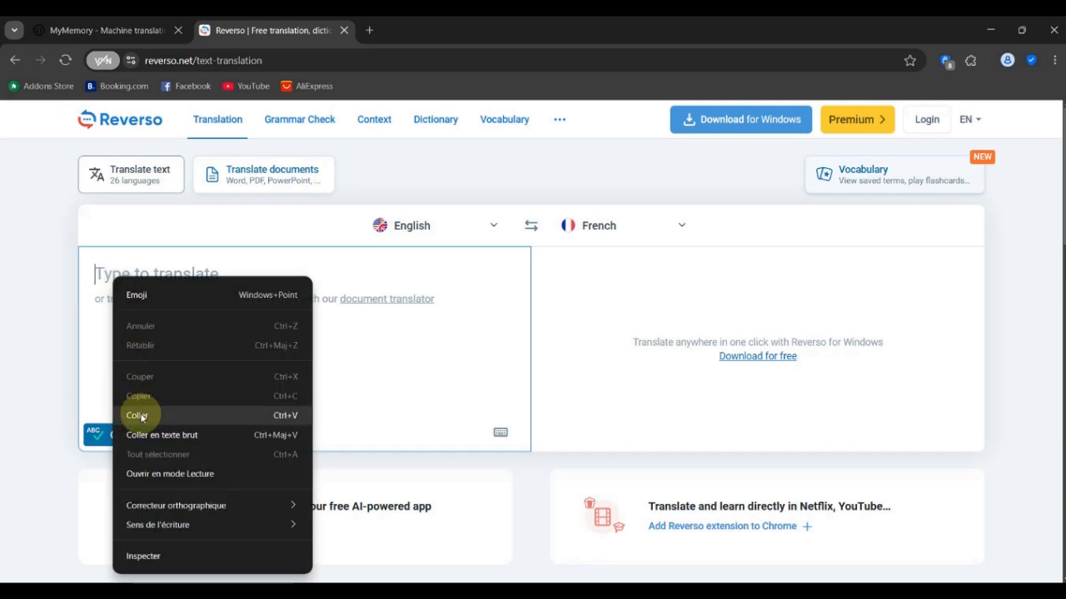
{"action": "left_click", "coordinate": [138, 416]}
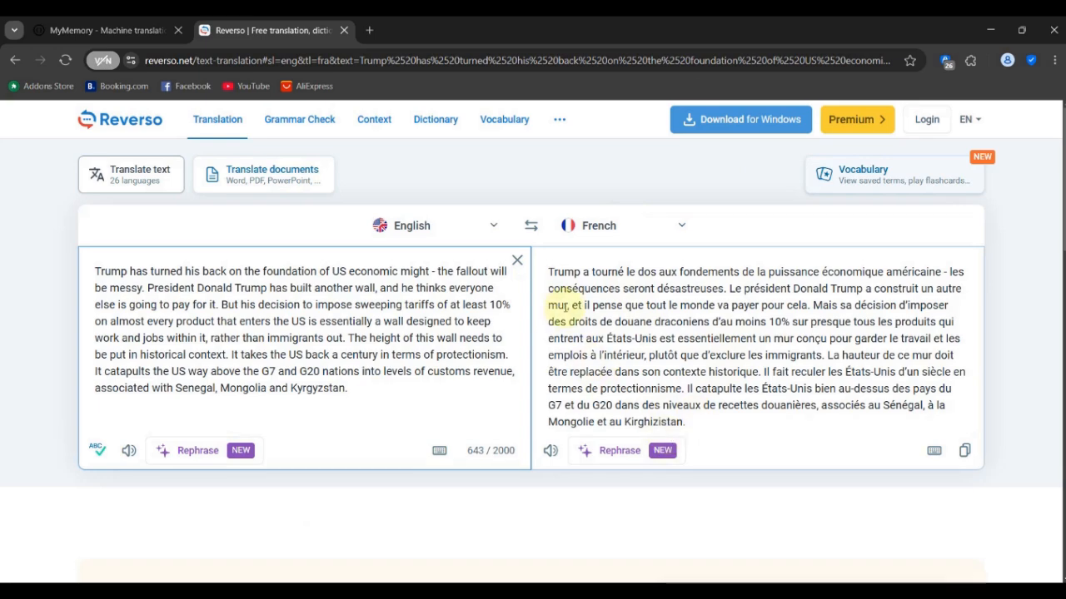
{"action": "left_click_drag", "start_coordinate": [548, 271], "coordinate": [697, 419]}
{"action": "right_click", "coordinate": [693, 375]}
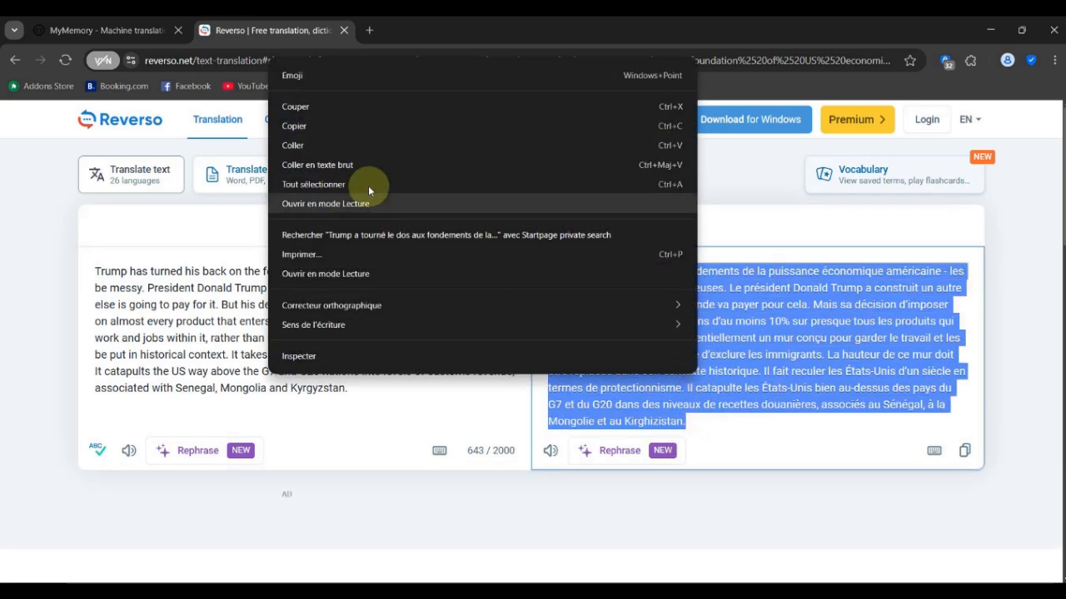
{"action": "left_click", "coordinate": [296, 126]}
Return to Trados Studio and replace the selected English text in segment 1's target with the copied French translation.
{"action": "left_click", "coordinate": [754, 590]}
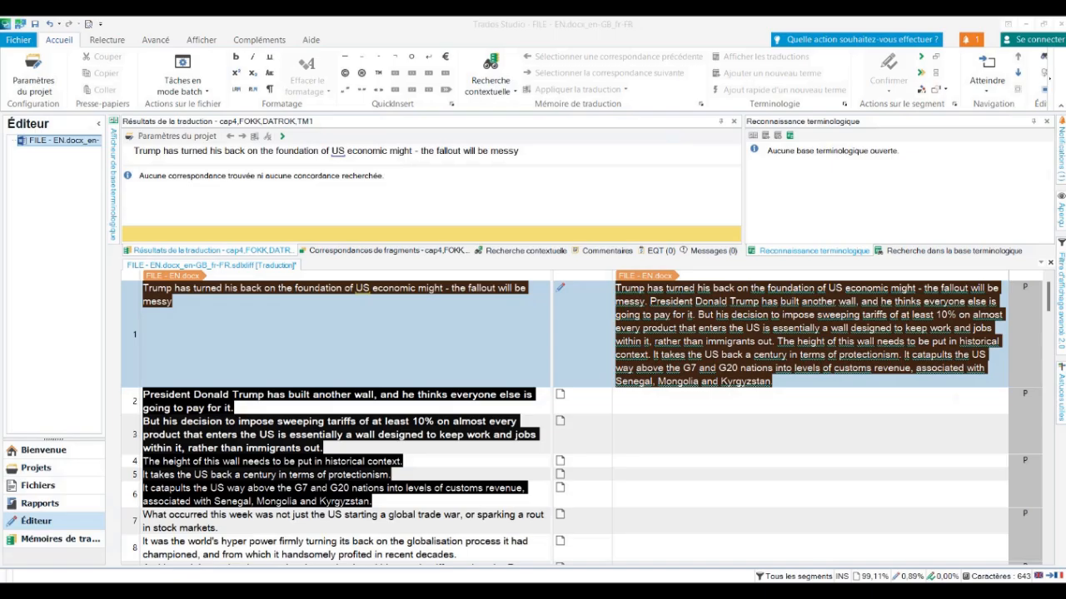
{"action": "right_click", "coordinate": [640, 372]}
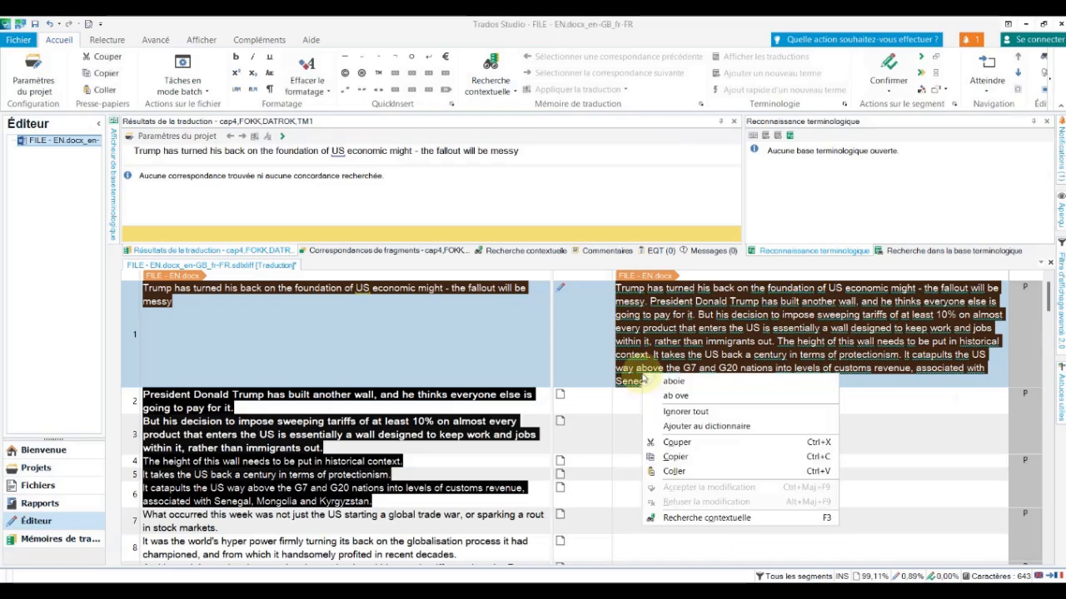
{"action": "left_click", "coordinate": [668, 469]}
Move the French text from "Le président Donald Trump" onward out of segment 1's target into segment 2's target.
{"action": "scroll", "coordinate": [671, 469], "scroll_direction": "down", "scroll_amount": 2}
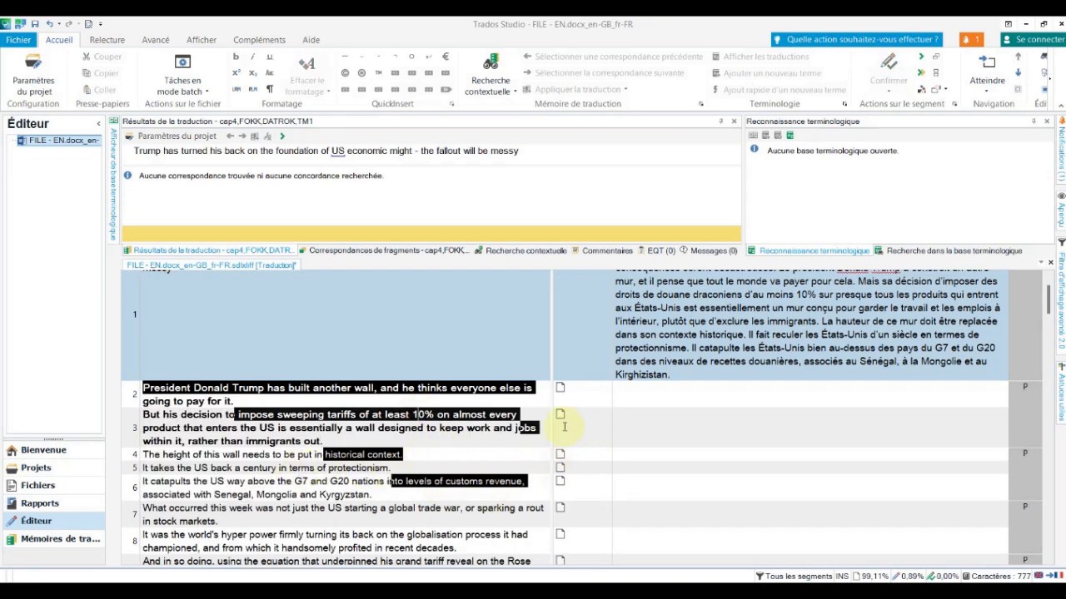
{"action": "scroll", "coordinate": [667, 430], "scroll_direction": "up", "scroll_amount": 2}
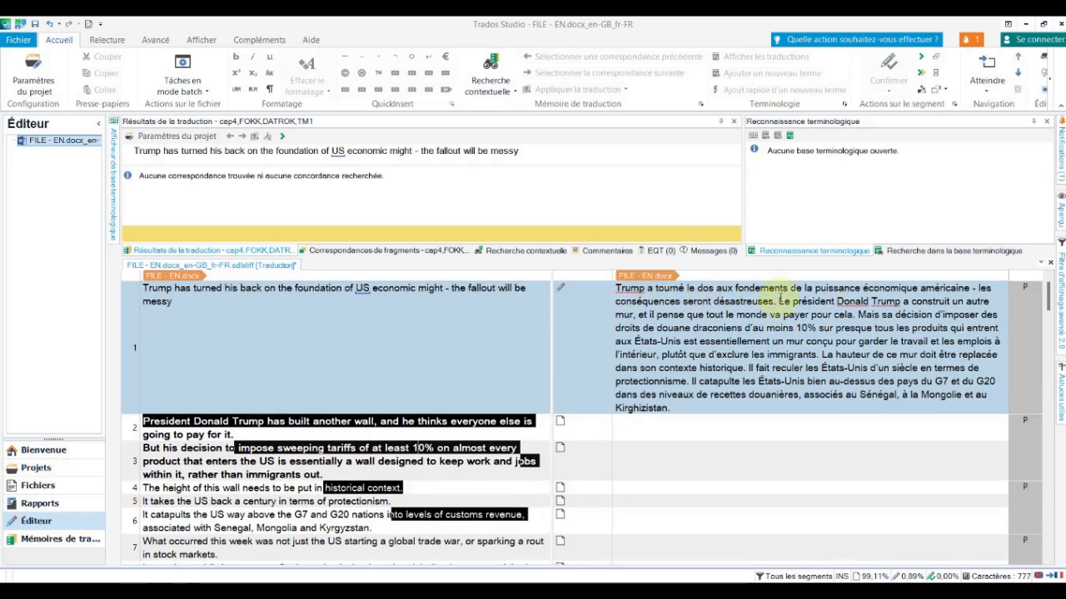
{"action": "left_click_drag", "start_coordinate": [780, 298], "coordinate": [795, 406]}
{"action": "key", "text": "ctrl+c"}
{"action": "right_click", "coordinate": [803, 358]}
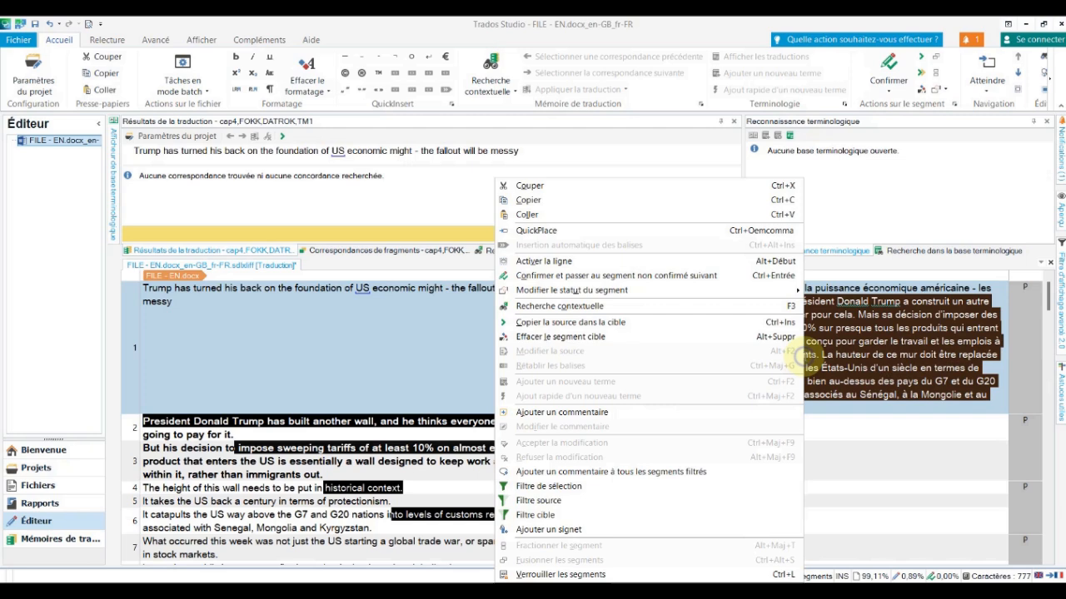
{"action": "left_click", "coordinate": [519, 201]}
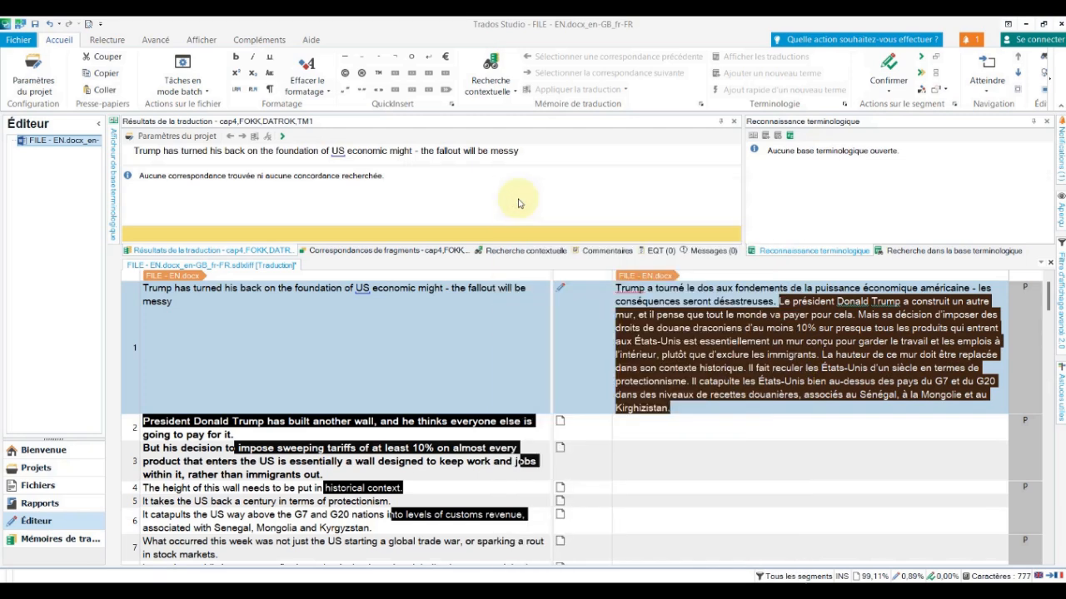
{"action": "key", "text": "Delete"}
{"action": "right_click", "coordinate": [620, 320]}
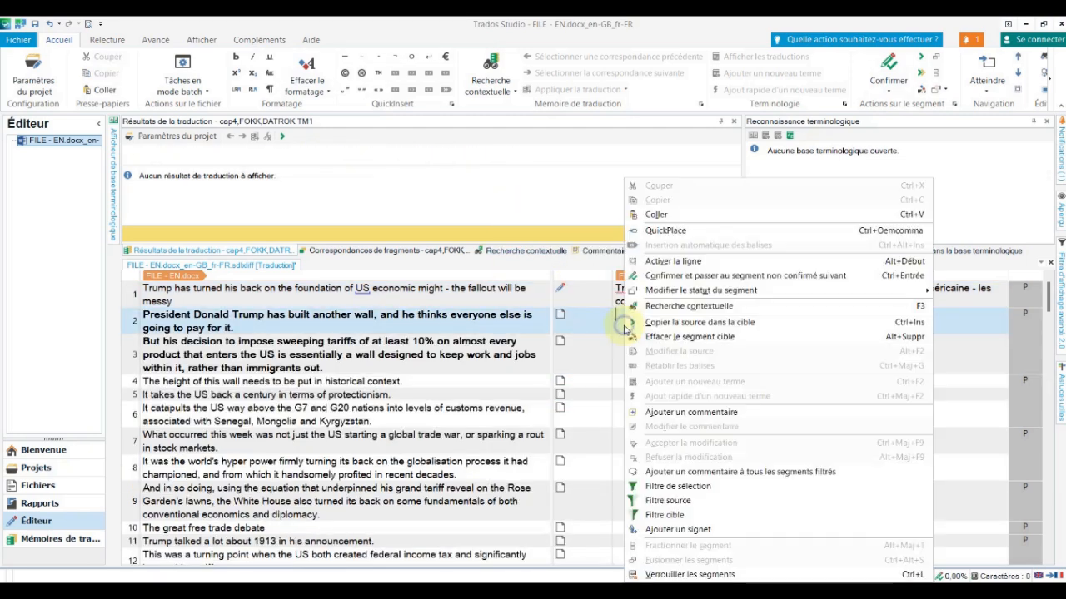
{"action": "left_click", "coordinate": [657, 215]}
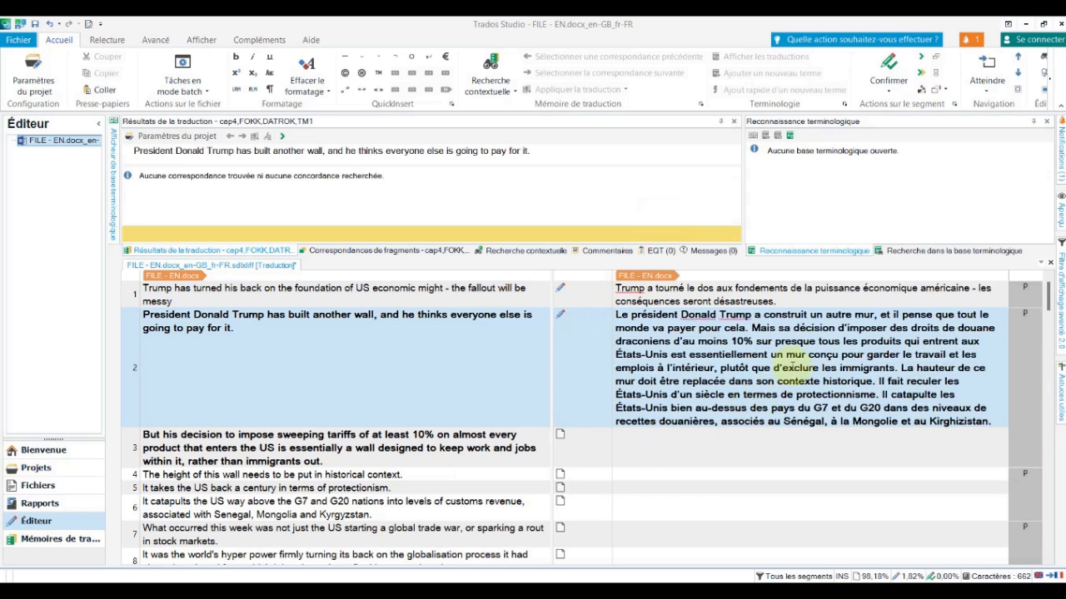
Move the French text from "Mais sa décision" onward out of segment 2's target into segment 3's target.
{"action": "left_click_drag", "start_coordinate": [752, 328], "coordinate": [991, 422]}
{"action": "right_click", "coordinate": [924, 367]}
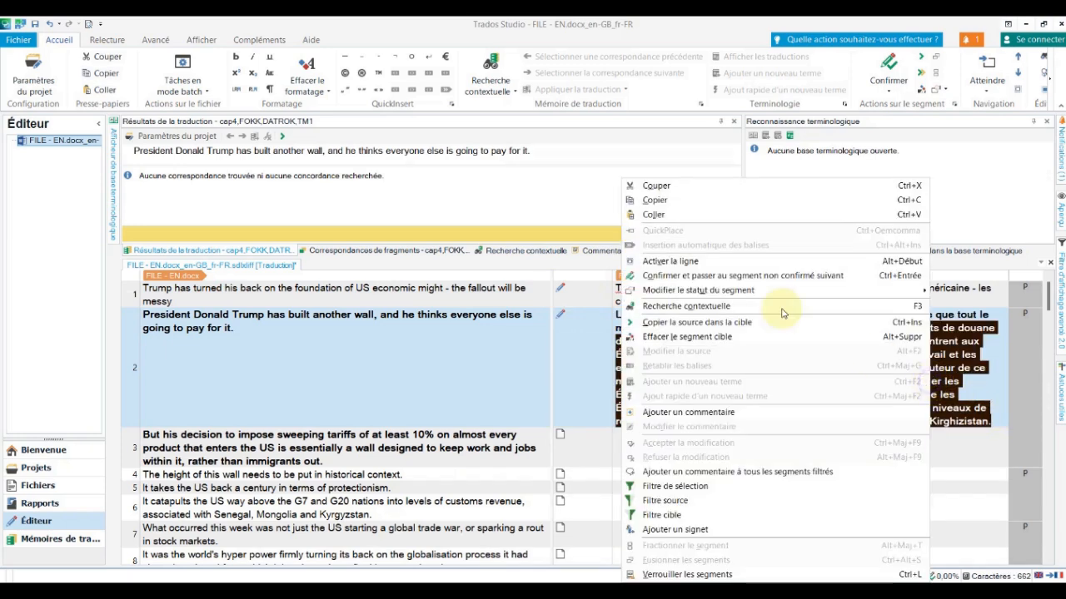
{"action": "left_click", "coordinate": [655, 206]}
{"action": "key", "text": "Delete"}
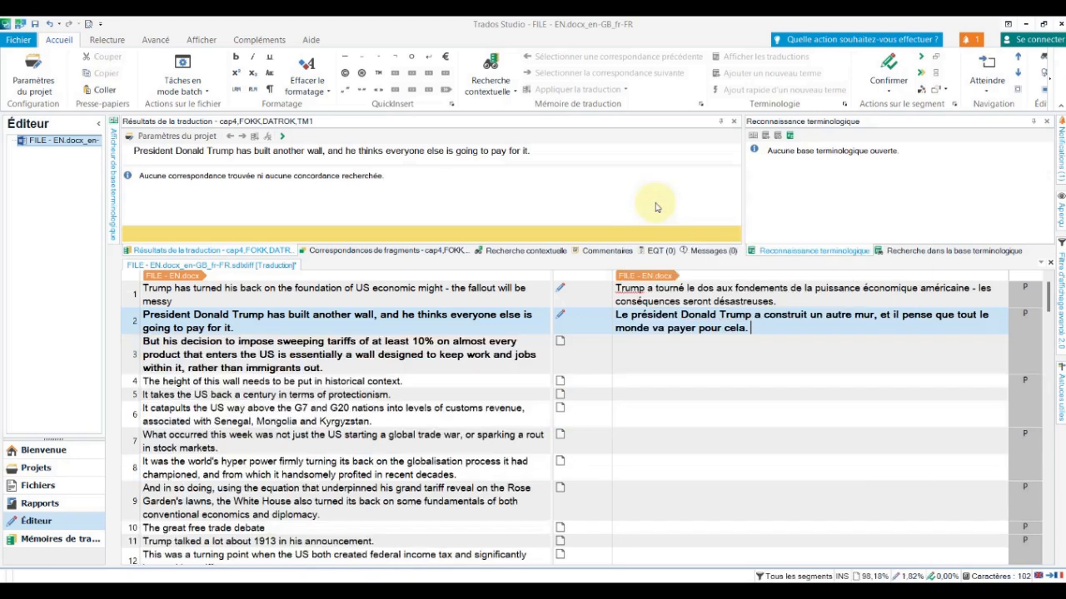
{"action": "left_click", "coordinate": [639, 362]}
{"action": "right_click", "coordinate": [638, 362]}
{"action": "left_click", "coordinate": [662, 214]}
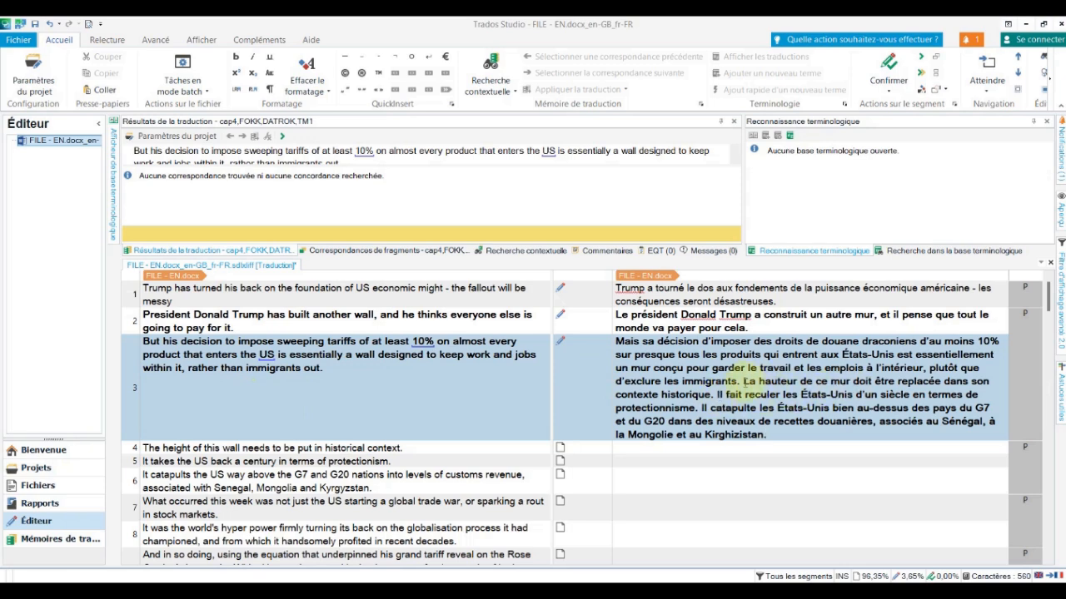
Move the French text from "La hauteur de ce mur" onward out of segment 3's target into segment 4's target.
{"action": "left_click_drag", "start_coordinate": [739, 381], "coordinate": [804, 423]}
{"action": "key", "text": "ctrl+c"}
{"action": "right_click", "coordinate": [779, 406]}
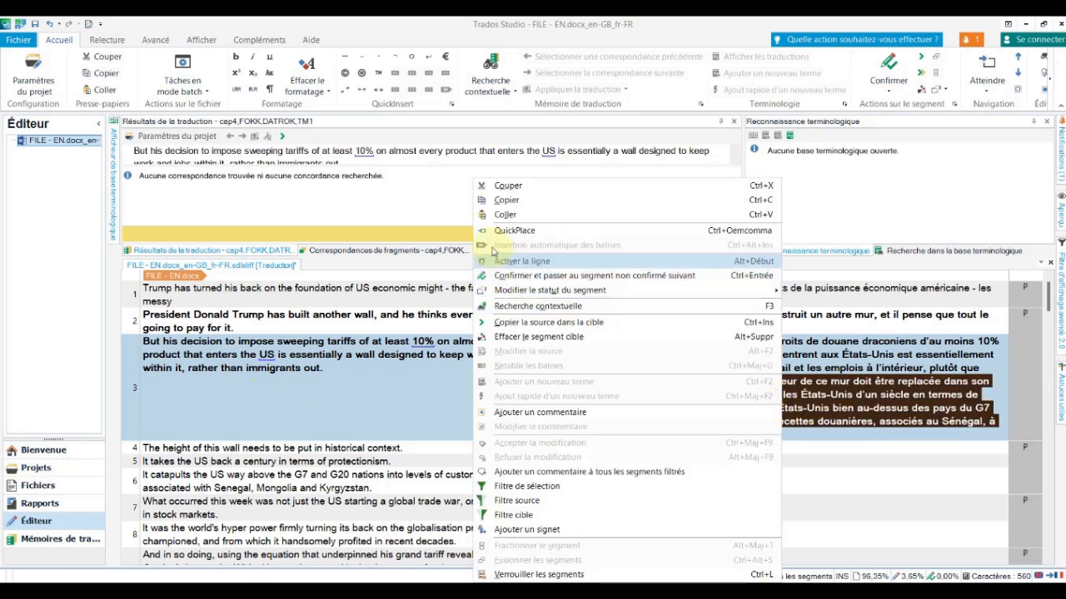
{"action": "left_click", "coordinate": [503, 201]}
{"action": "key", "text": "Delete"}
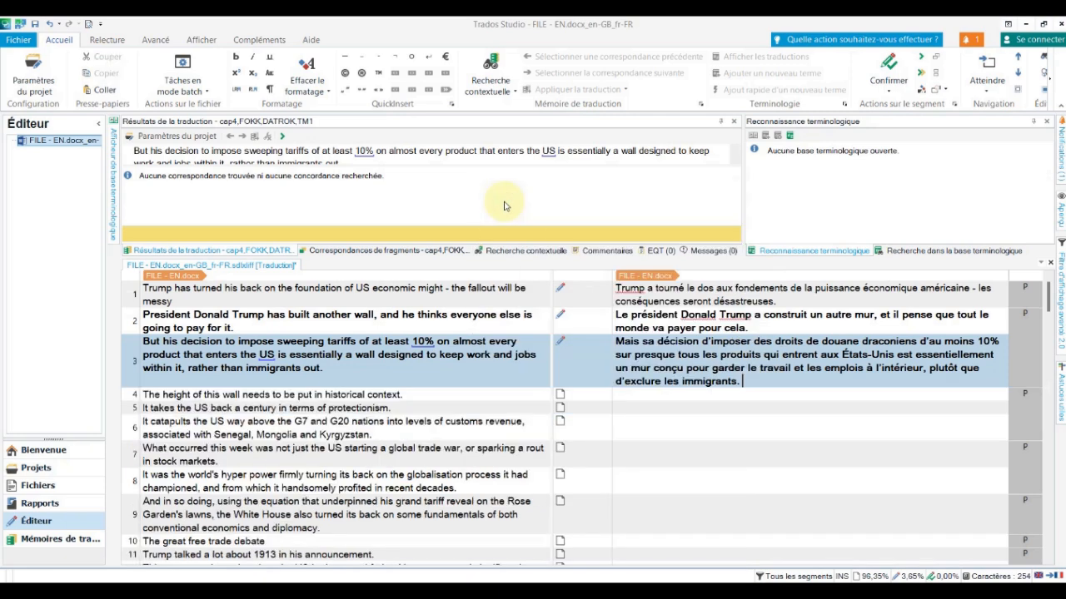
{"action": "right_click", "coordinate": [613, 396]}
{"action": "key", "text": "Escape"}
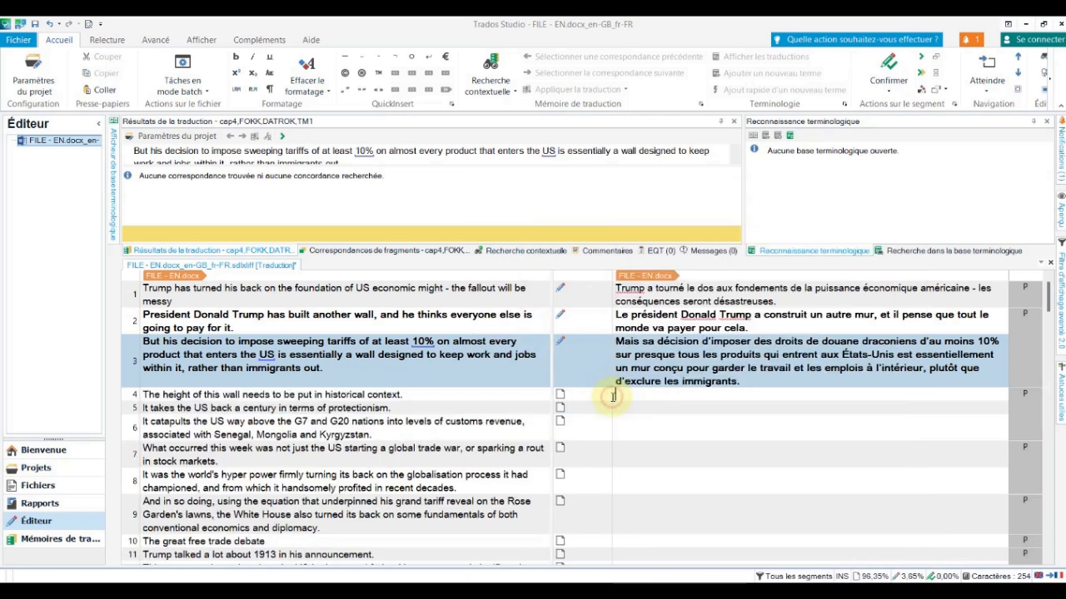
{"action": "right_click", "coordinate": [613, 397]}
{"action": "left_click", "coordinate": [657, 209]}
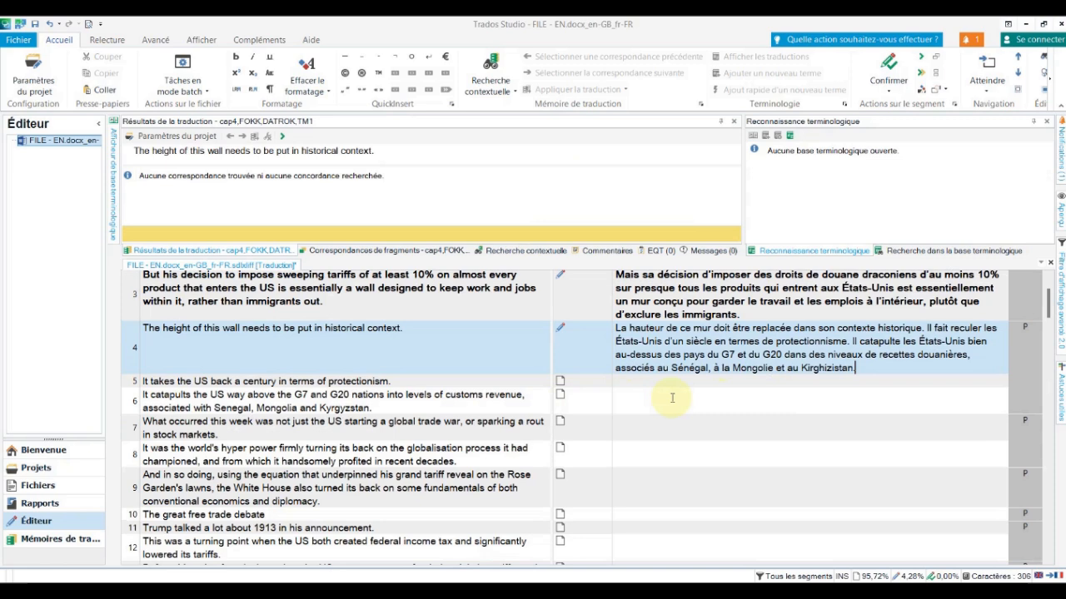
Move the French text from "Il fait reculer" onward out of segment 4's target into segment 5's target.
{"action": "left_click_drag", "start_coordinate": [927, 328], "coordinate": [940, 366]}
{"action": "key", "text": "ctrl+c"}
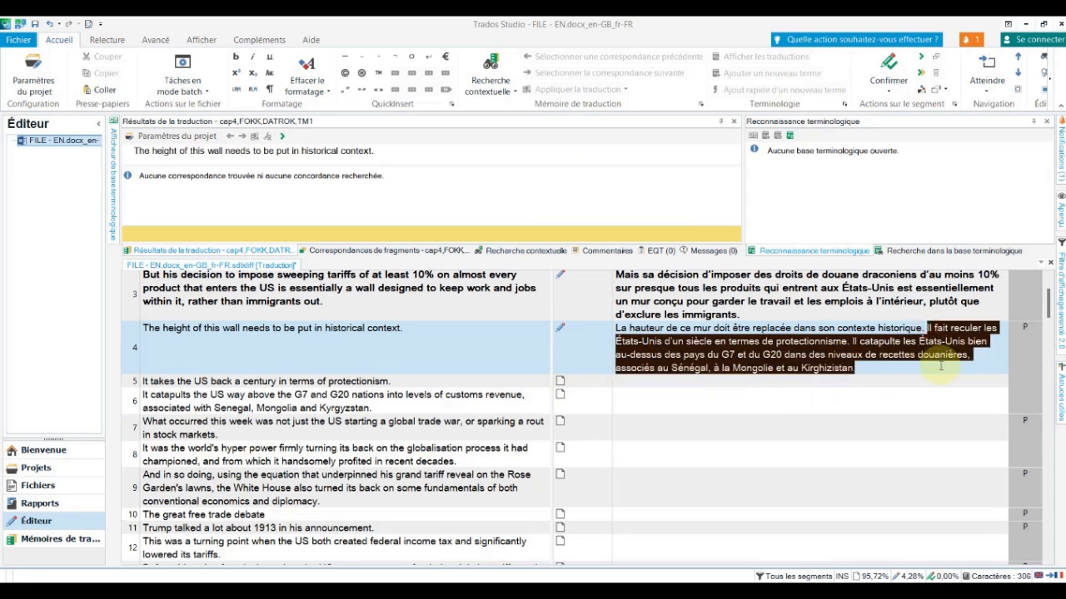
{"action": "right_click", "coordinate": [883, 345]}
{"action": "left_click", "coordinate": [616, 207]}
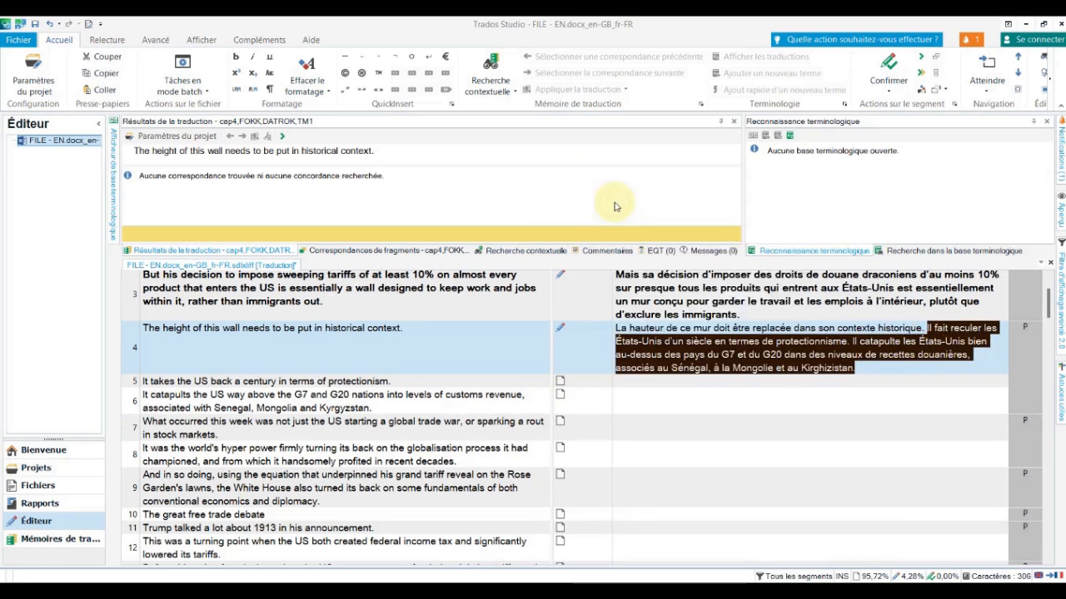
{"action": "key", "text": "Delete"}
{"action": "left_click", "coordinate": [617, 341]}
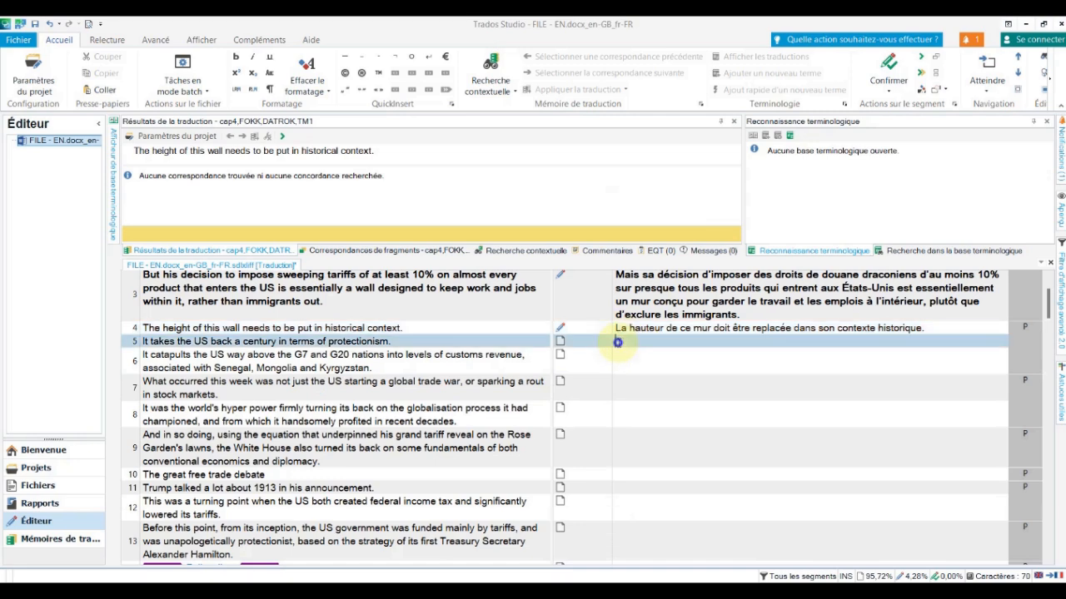
{"action": "right_click", "coordinate": [616, 341]}
{"action": "left_click", "coordinate": [647, 214]}
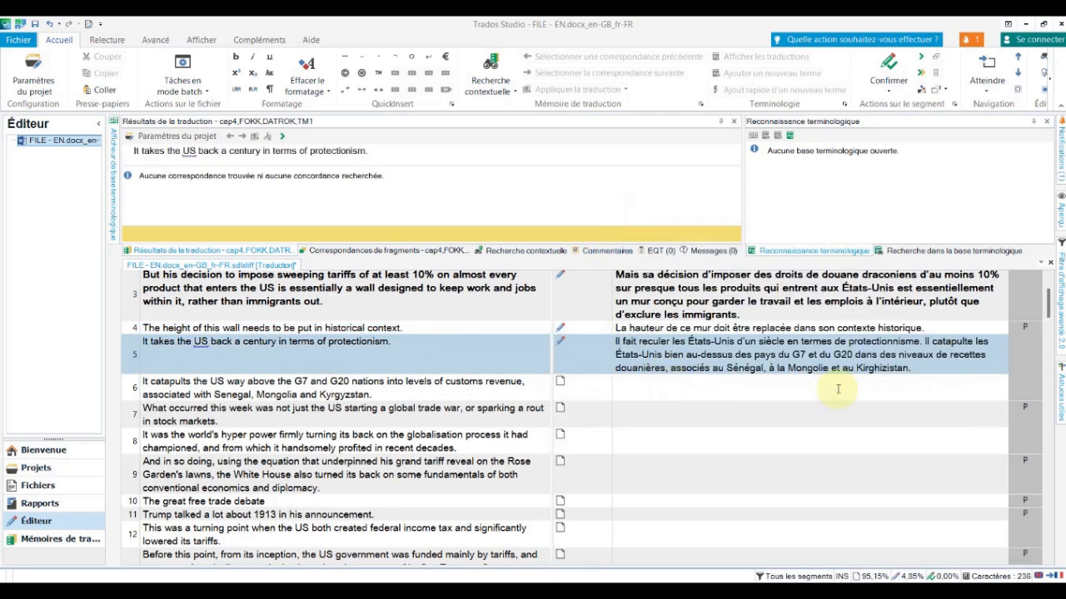
Move the French text from "Il catapulte" onward out of segment 5's target into segment 6's target.
{"action": "left_click_drag", "start_coordinate": [925, 341], "coordinate": [911, 368]}
{"action": "key", "text": "ctrl+c"}
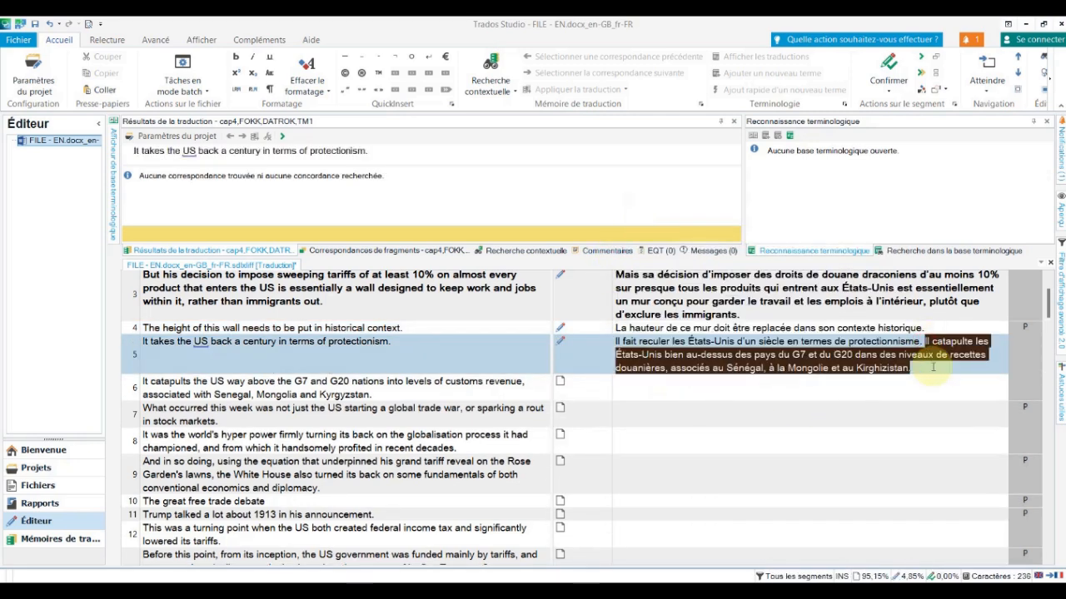
{"action": "right_click", "coordinate": [908, 367]}
{"action": "left_click", "coordinate": [622, 201]}
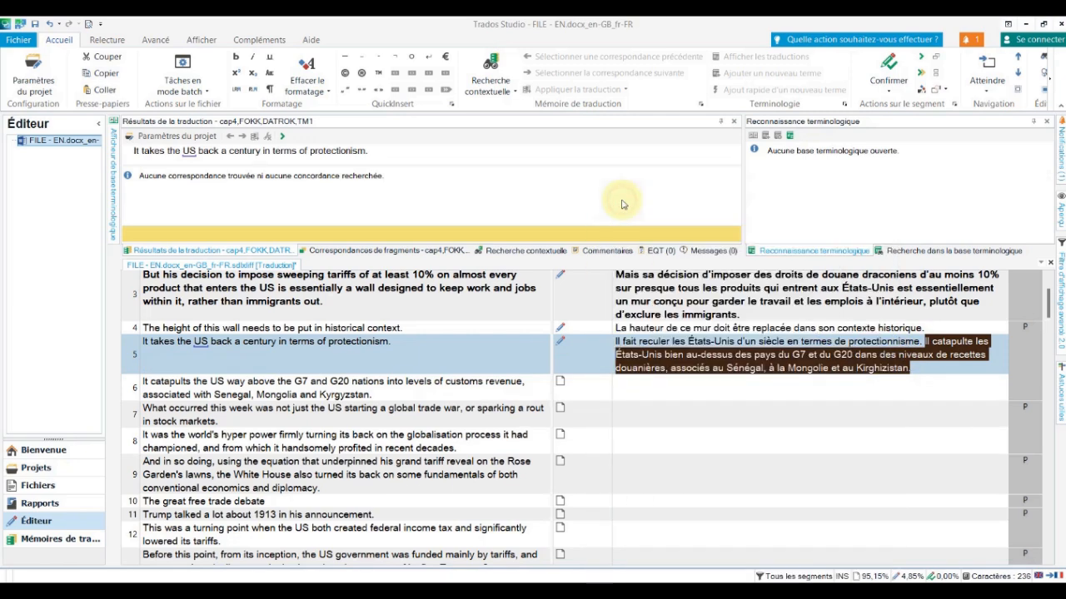
{"action": "key", "text": "Delete"}
{"action": "left_click", "coordinate": [641, 360]}
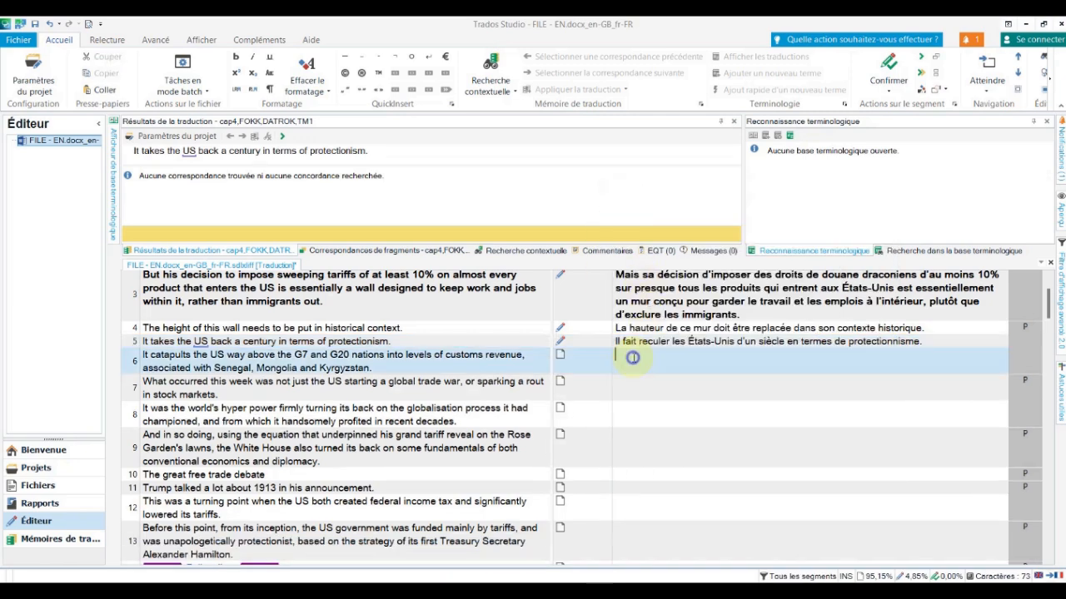
{"action": "right_click", "coordinate": [640, 359]}
{"action": "left_click", "coordinate": [657, 214]}
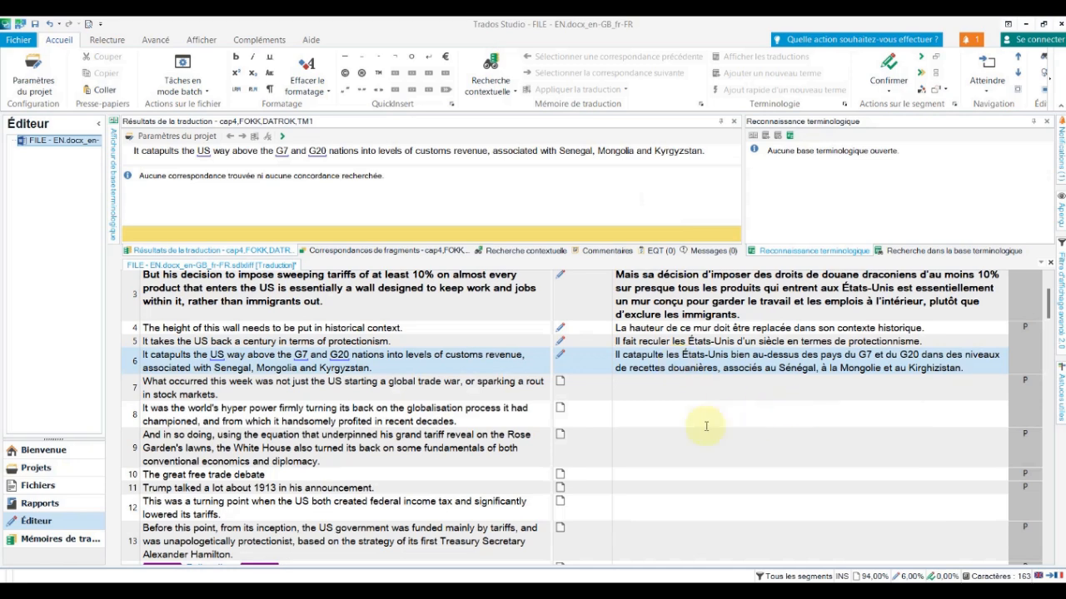
Delete the final full stop and trailing space from segment 1's target, and confirm the segment as translated.
{"action": "scroll", "coordinate": [706, 427], "scroll_direction": "up", "scroll_amount": 2}
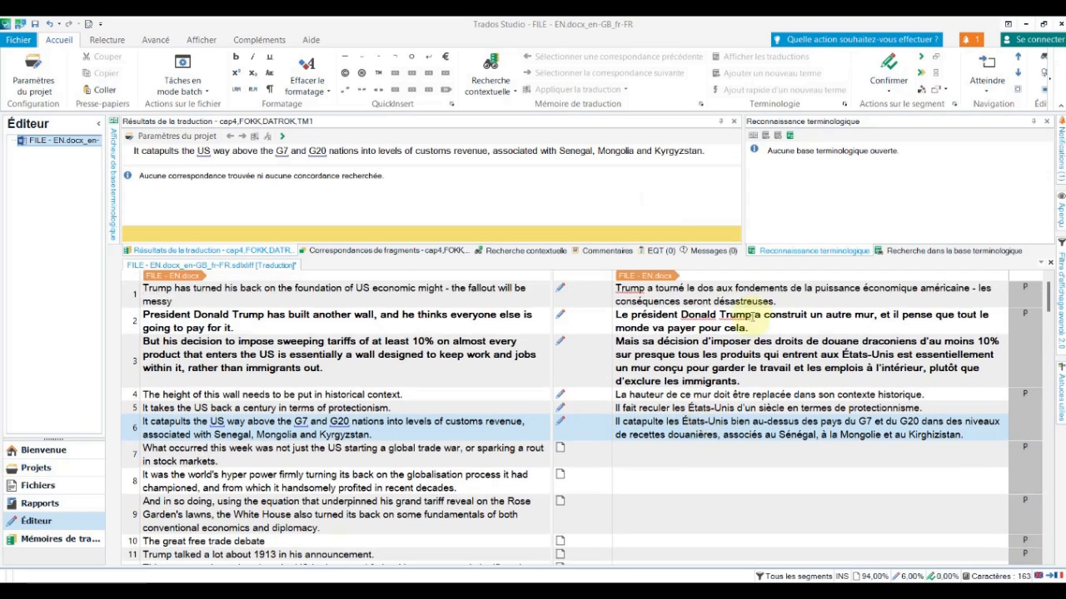
{"action": "left_click", "coordinate": [782, 301]}
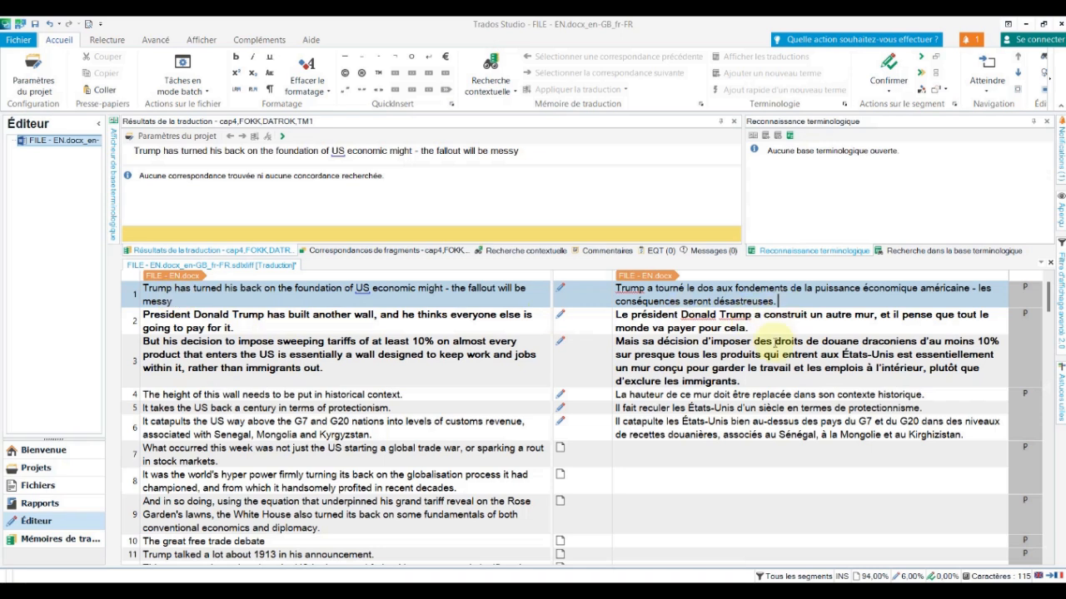
{"action": "key", "text": "BackSpace"}
{"action": "key", "text": "BackSpace"}
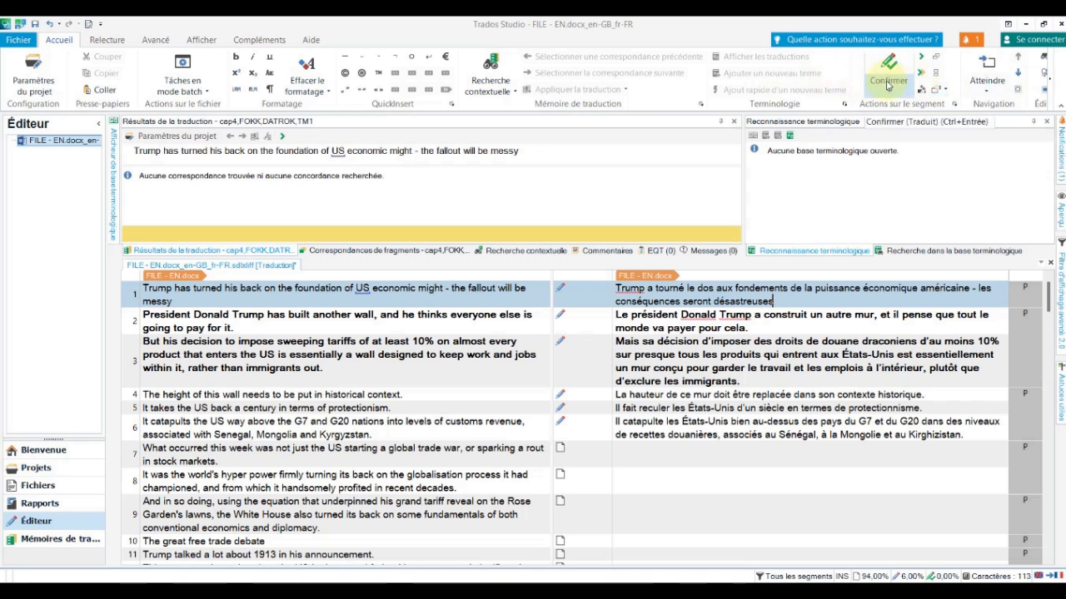
{"action": "left_click", "coordinate": [782, 304]}
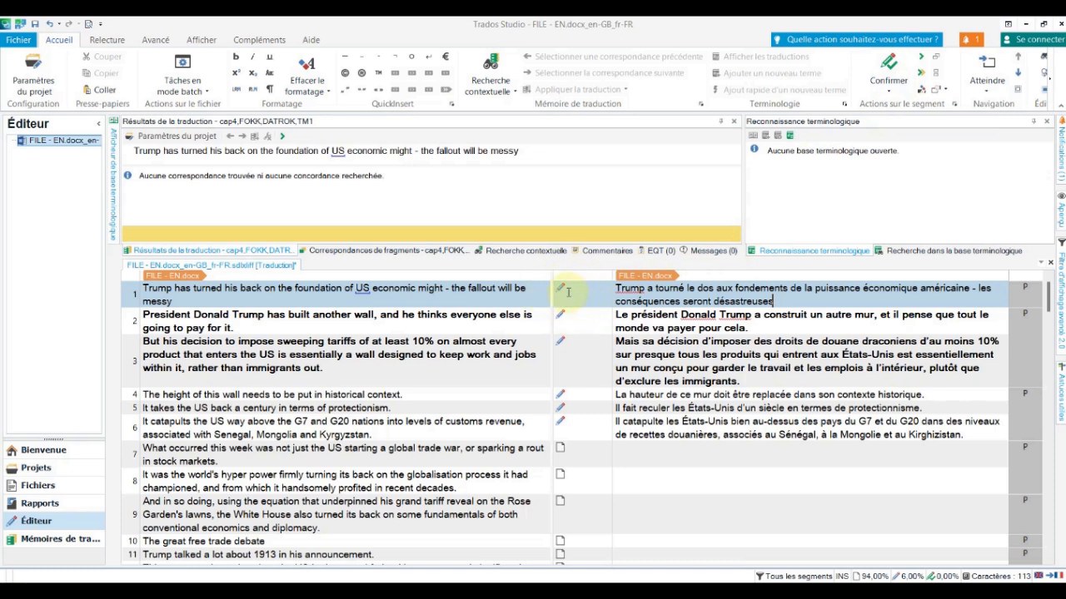
{"action": "mouse_move", "coordinate": [562, 288]}
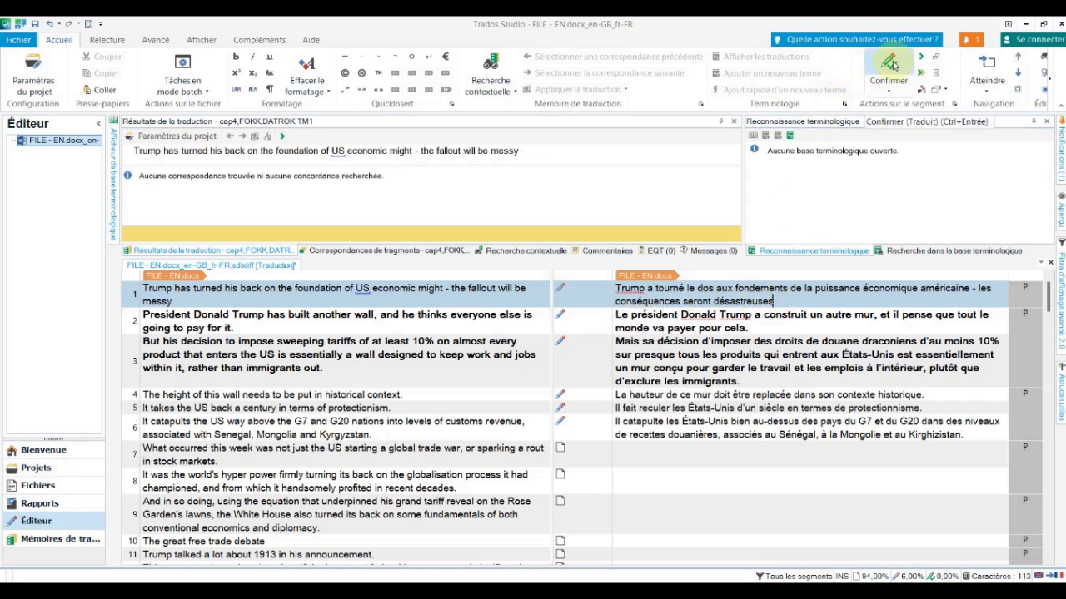
{"action": "left_click", "coordinate": [889, 64]}
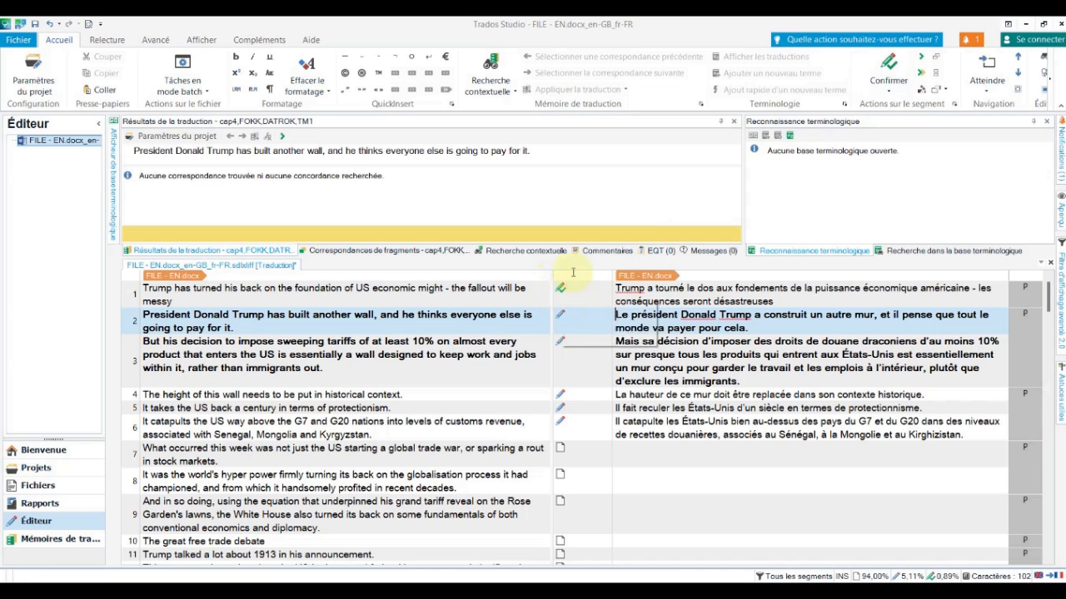
Return to segment 1 and examine its source and target text in the translation memory results.
{"action": "left_click", "coordinate": [792, 302]}
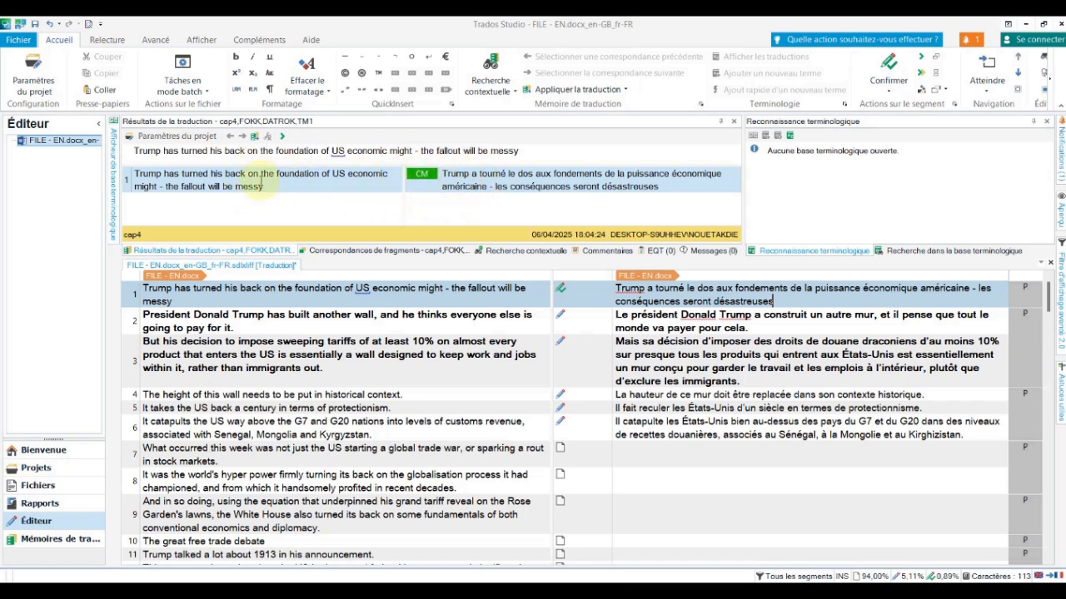
{"action": "left_click", "coordinate": [668, 186]}
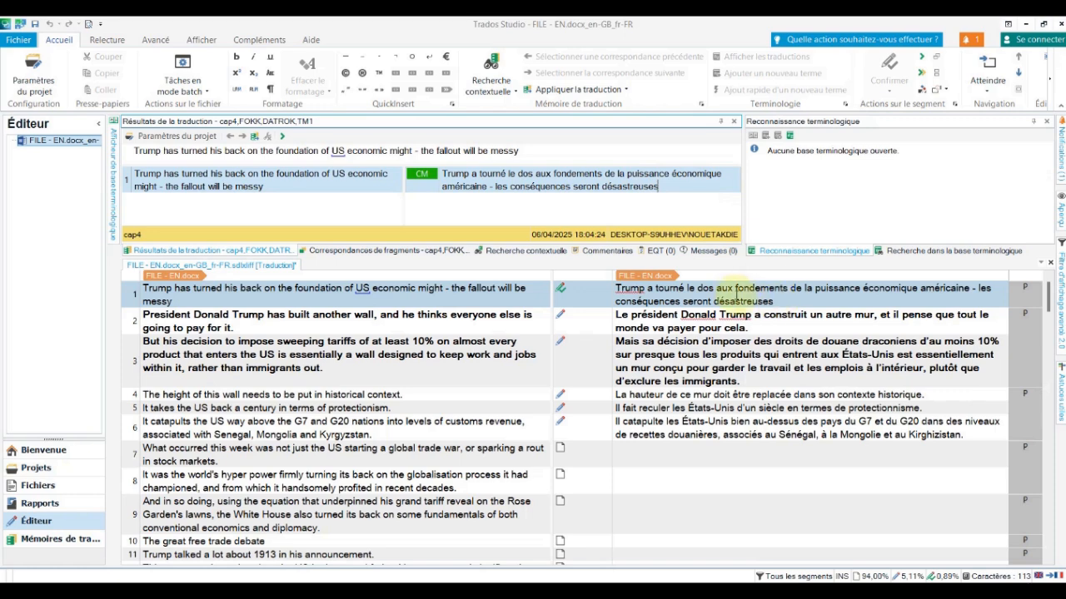
Confirm the French translations of segments 2, 3 and 4 one after another.
{"action": "left_click", "coordinate": [762, 329]}
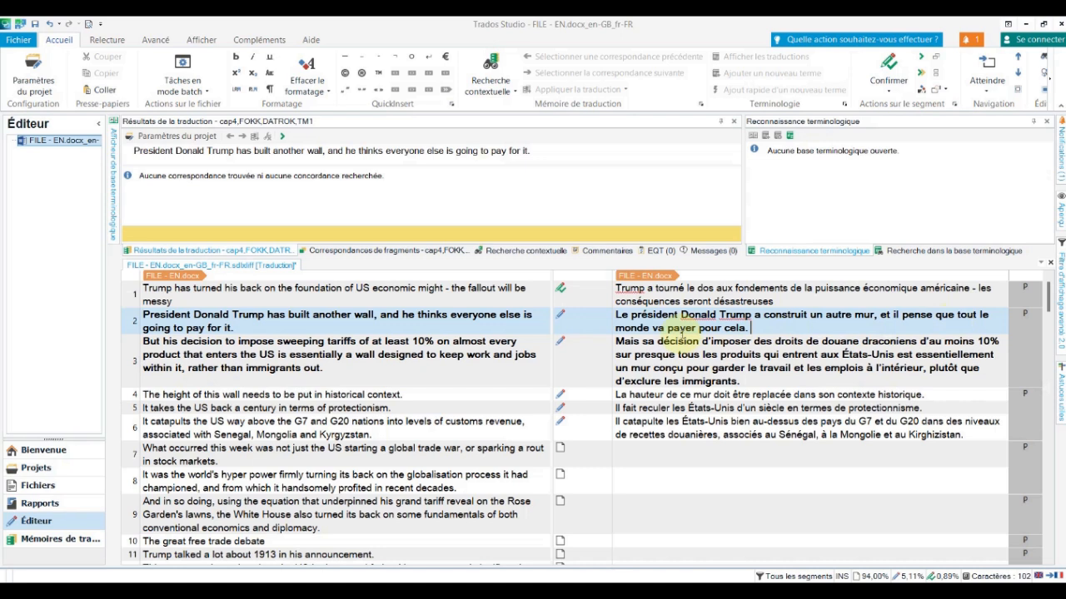
{"action": "left_click", "coordinate": [776, 323]}
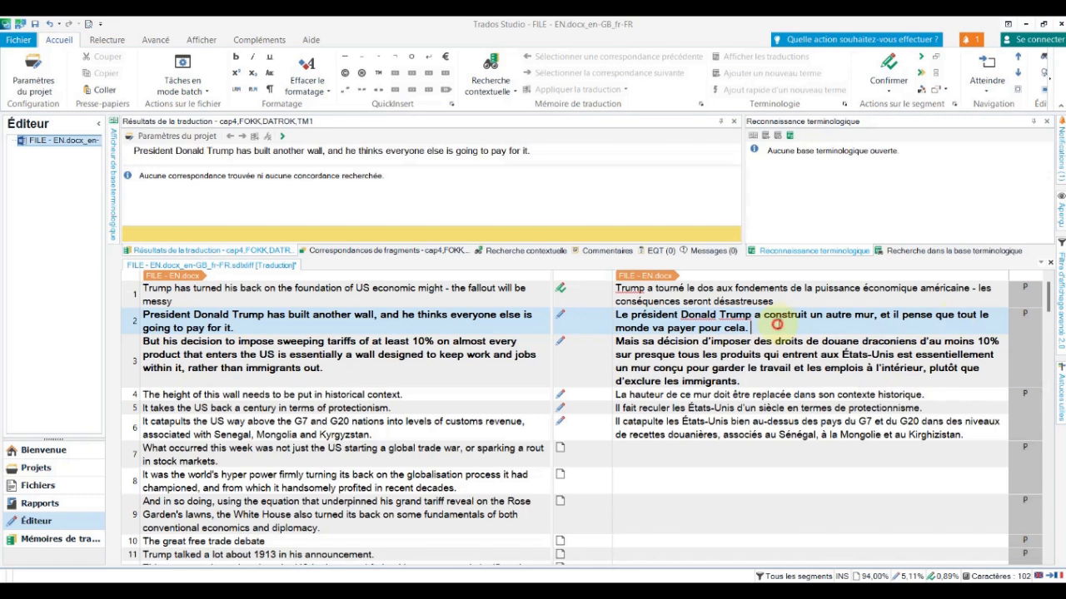
{"action": "left_click", "coordinate": [890, 66]}
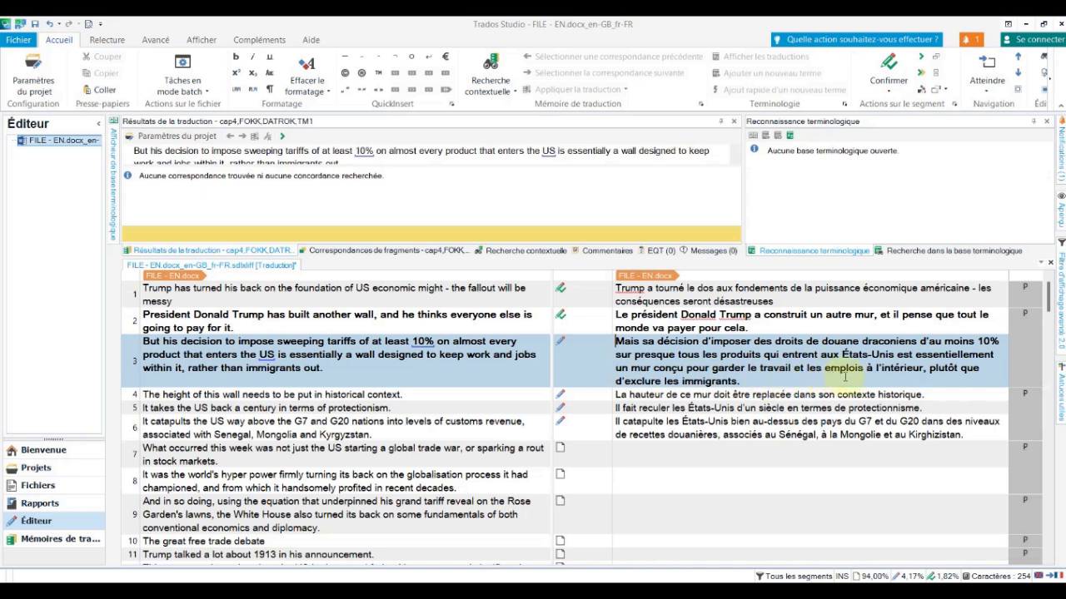
{"action": "left_click", "coordinate": [908, 380]}
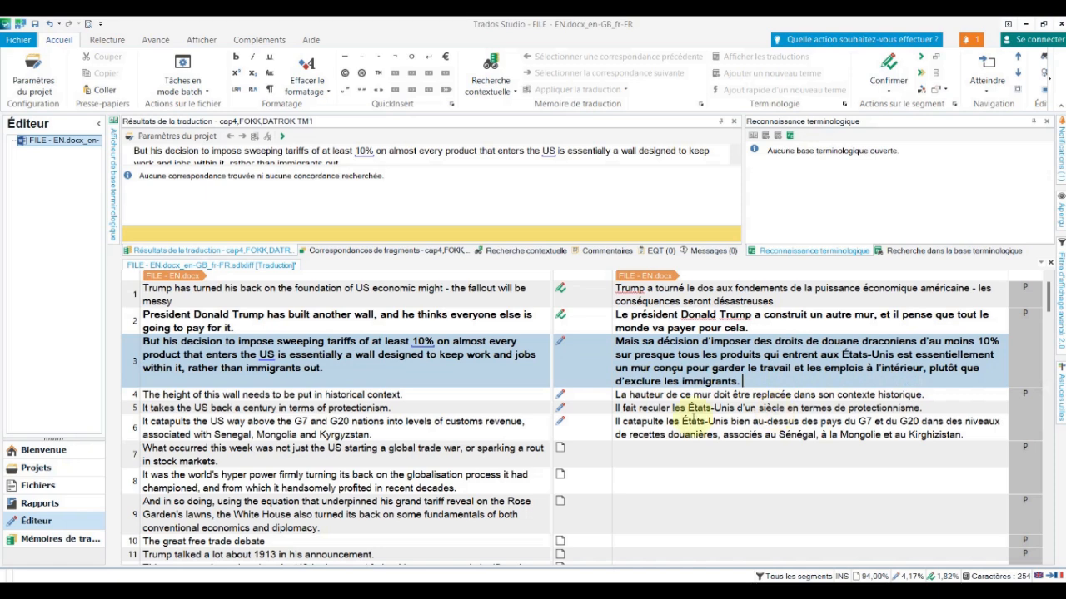
{"action": "left_click", "coordinate": [889, 61]}
{"action": "scroll", "coordinate": [661, 442], "scroll_direction": "down", "scroll_amount": 1}
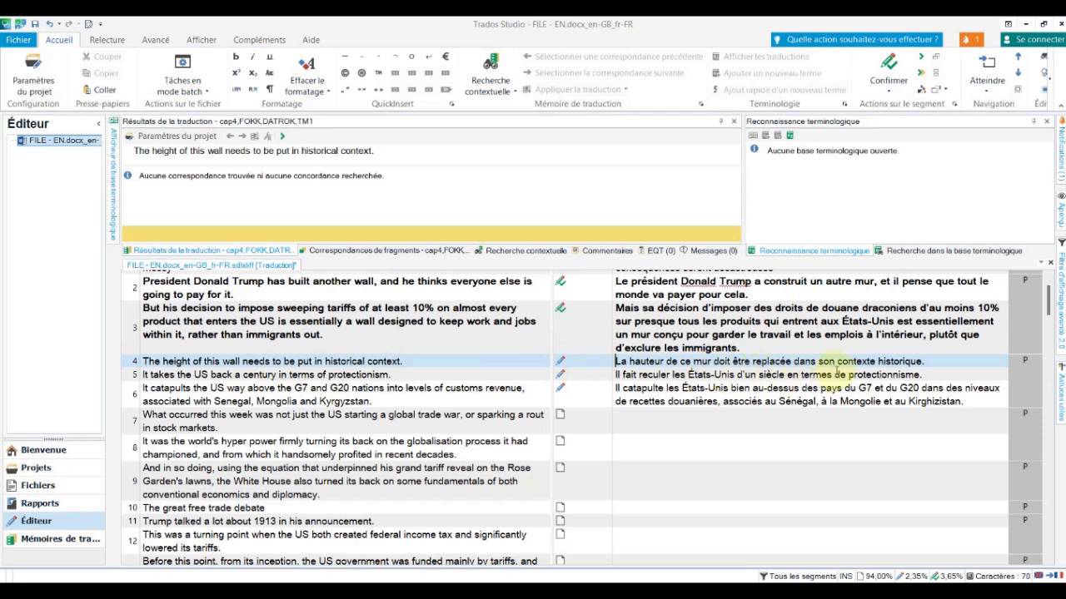
{"action": "left_click", "coordinate": [930, 363]}
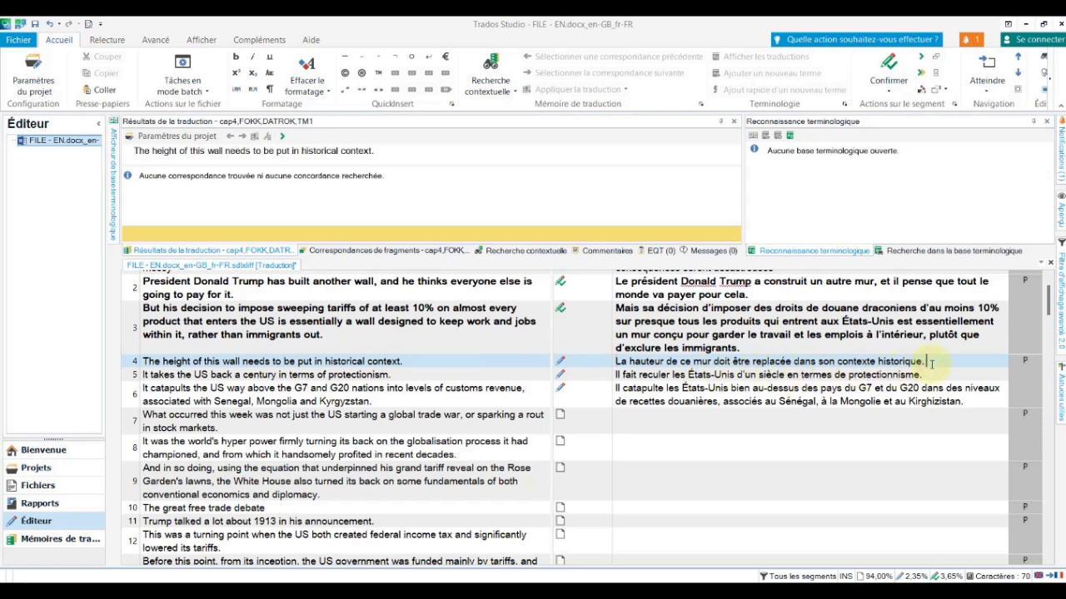
{"action": "left_click", "coordinate": [888, 67]}
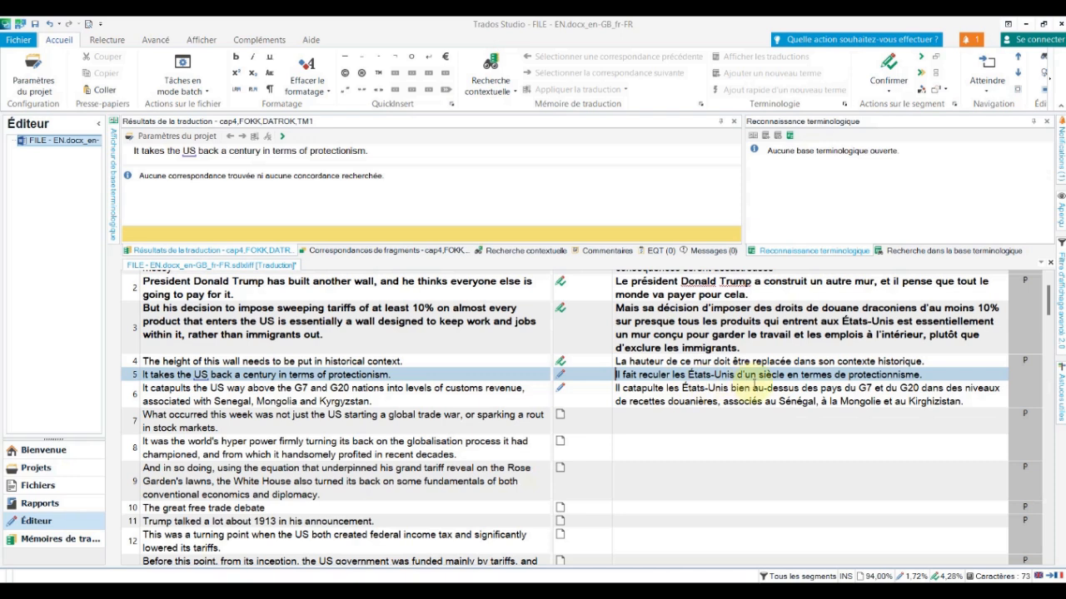
Replace "Il" with "Cela" at the start of segment 5's target and confirm the segment.
{"action": "left_click", "coordinate": [944, 376]}
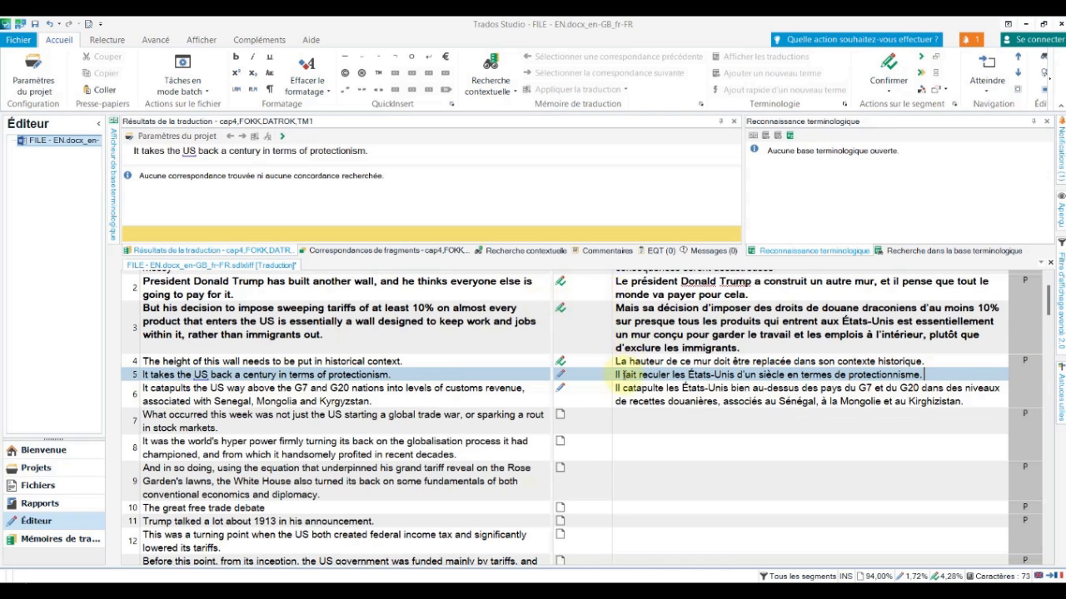
{"action": "left_click", "coordinate": [622, 374]}
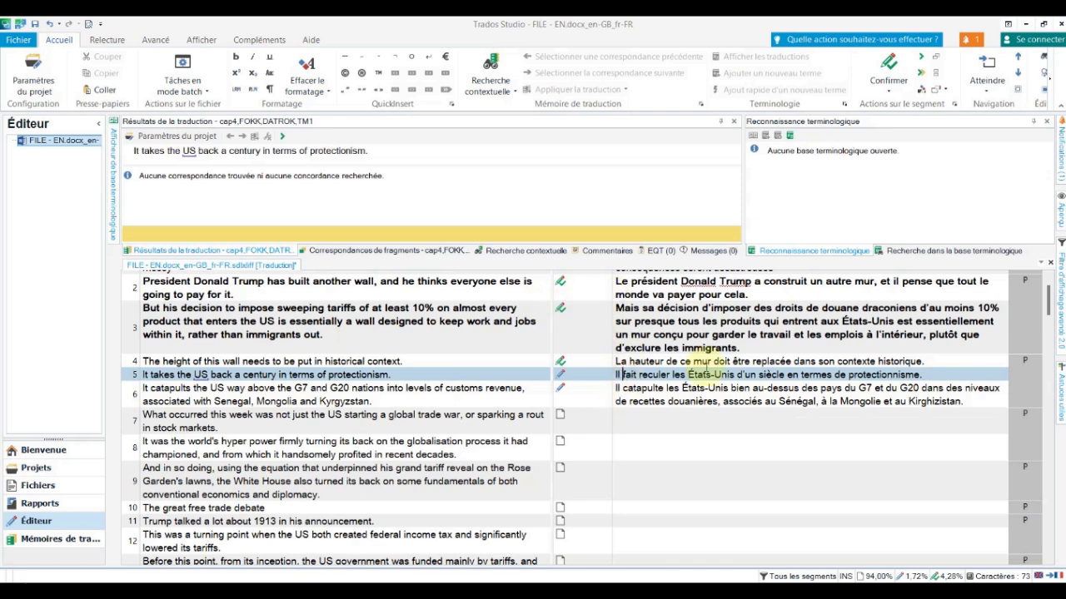
{"action": "key", "text": "BackSpace"}
{"action": "key", "text": "BackSpace"}
{"action": "key", "text": "BackSpace"}
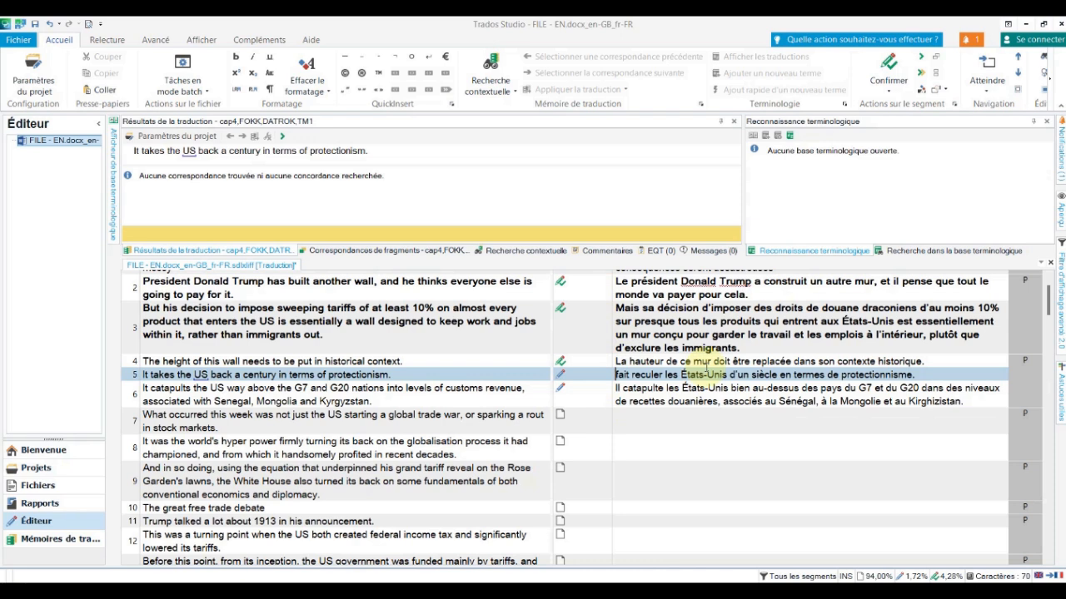
{"action": "type", "text": "Cela"}
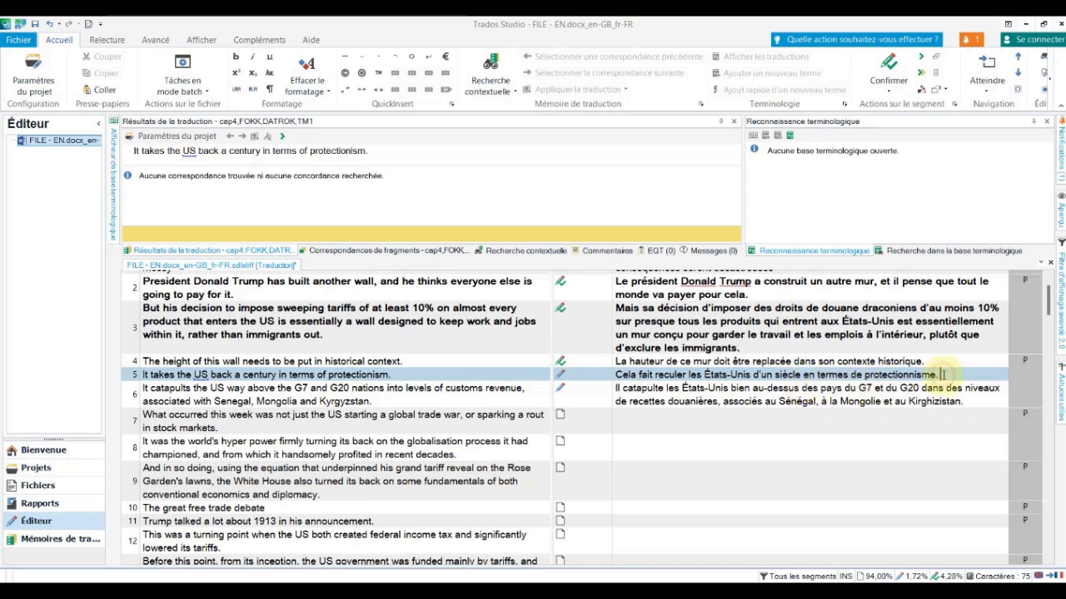
{"action": "left_click", "coordinate": [889, 67]}
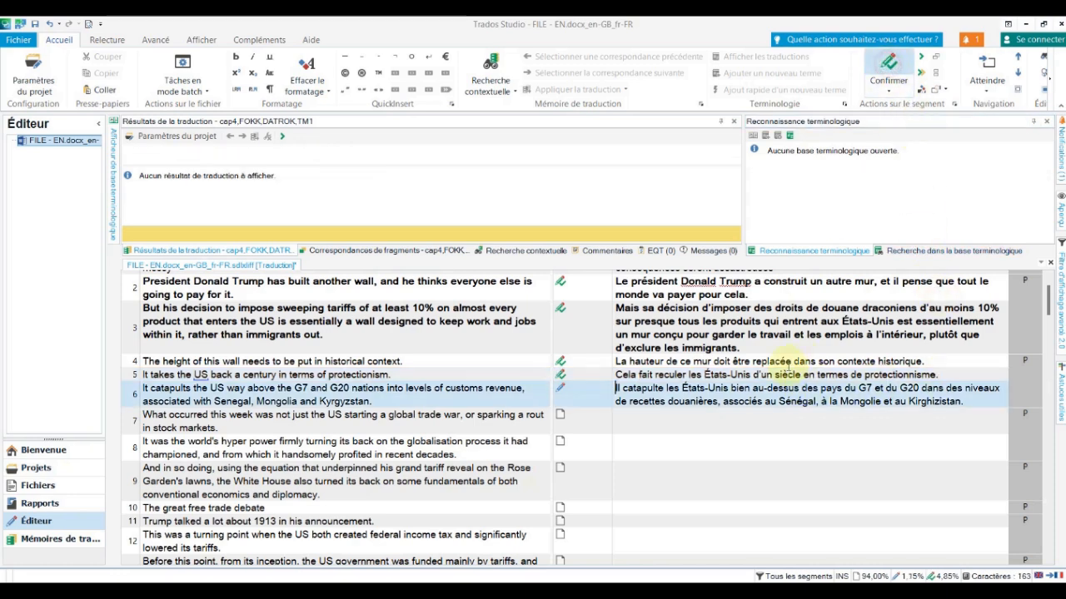
Replace "Il" with "Cela" at the start of segment 6's target and confirm the segment.
{"action": "scroll", "coordinate": [788, 369], "scroll_direction": "down", "scroll_amount": 1}
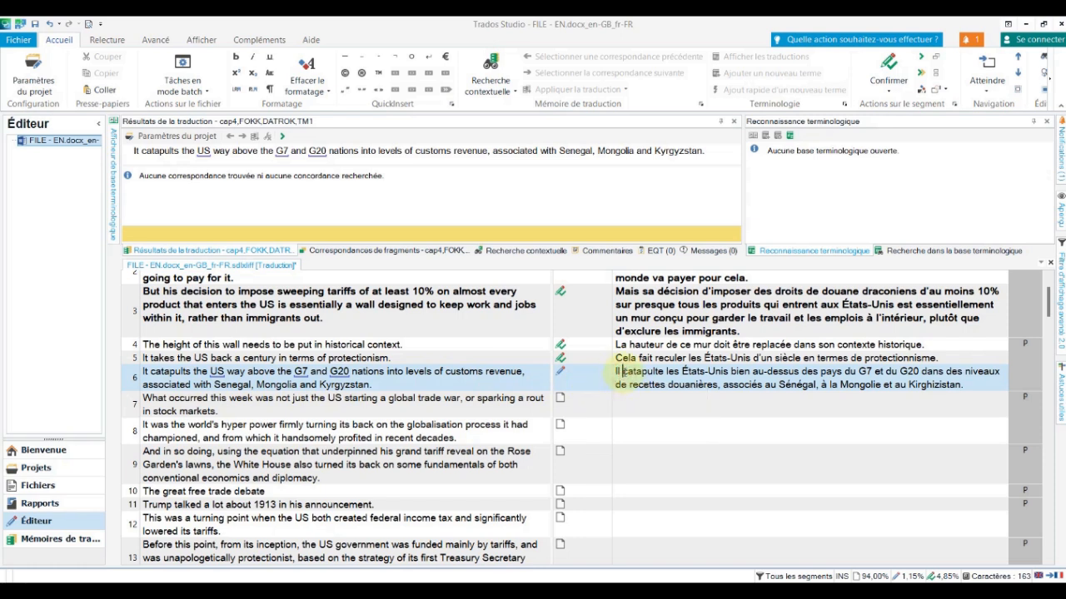
{"action": "key", "text": "BackSpace"}
{"action": "key", "text": "BackSpace"}
{"action": "key", "text": "BackSpace"}
{"action": "type", "text": "Cela"}
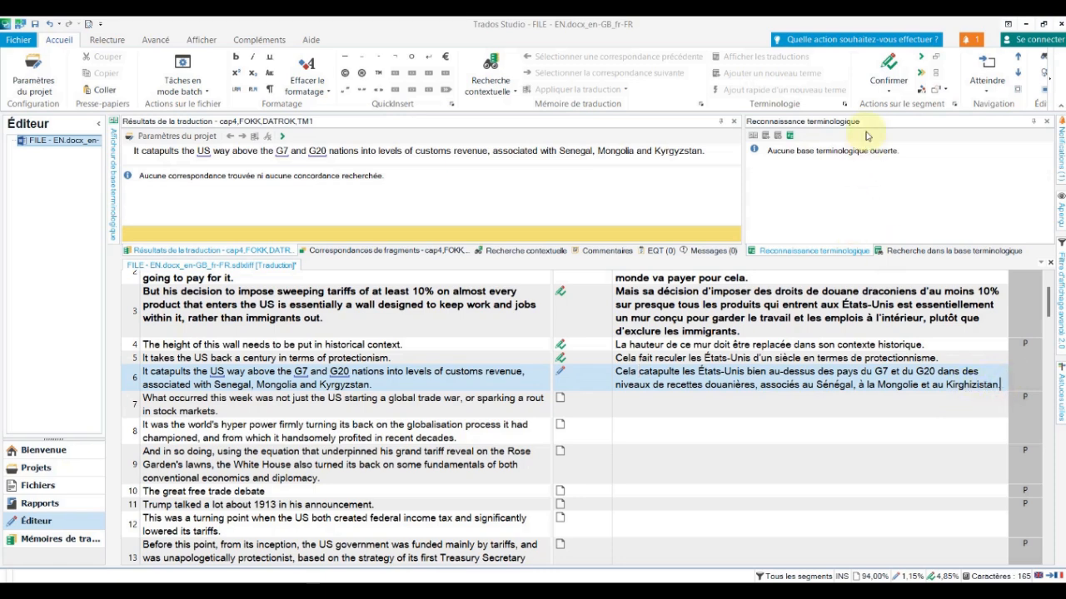
{"action": "left_click", "coordinate": [888, 62]}
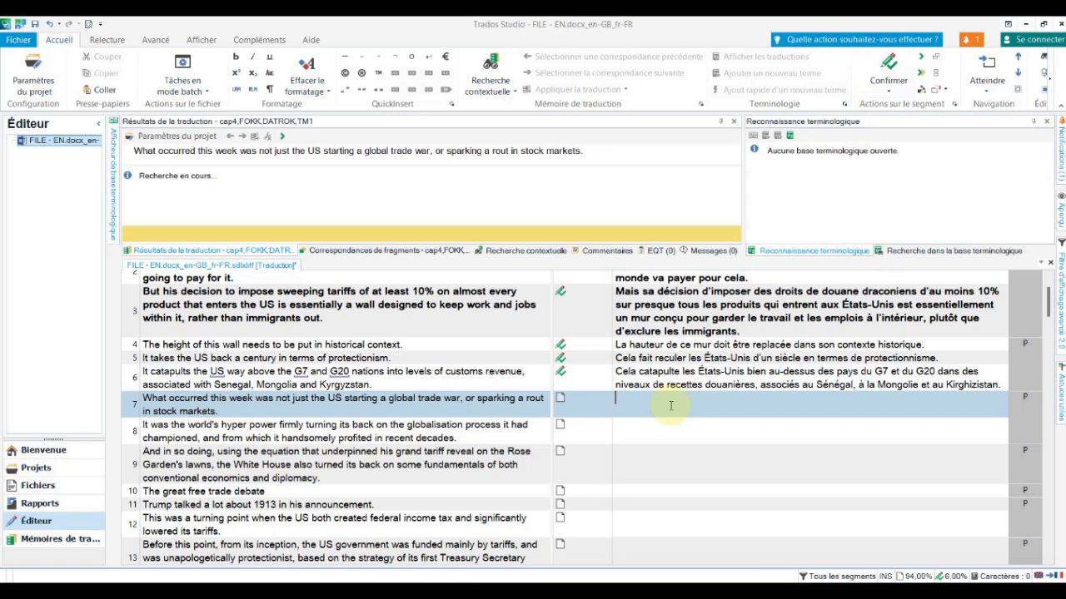
Copy the source "Follow live:" with its hyperlink tags into segment 14's target.
{"action": "scroll", "coordinate": [660, 398], "scroll_direction": "down", "scroll_amount": 6}
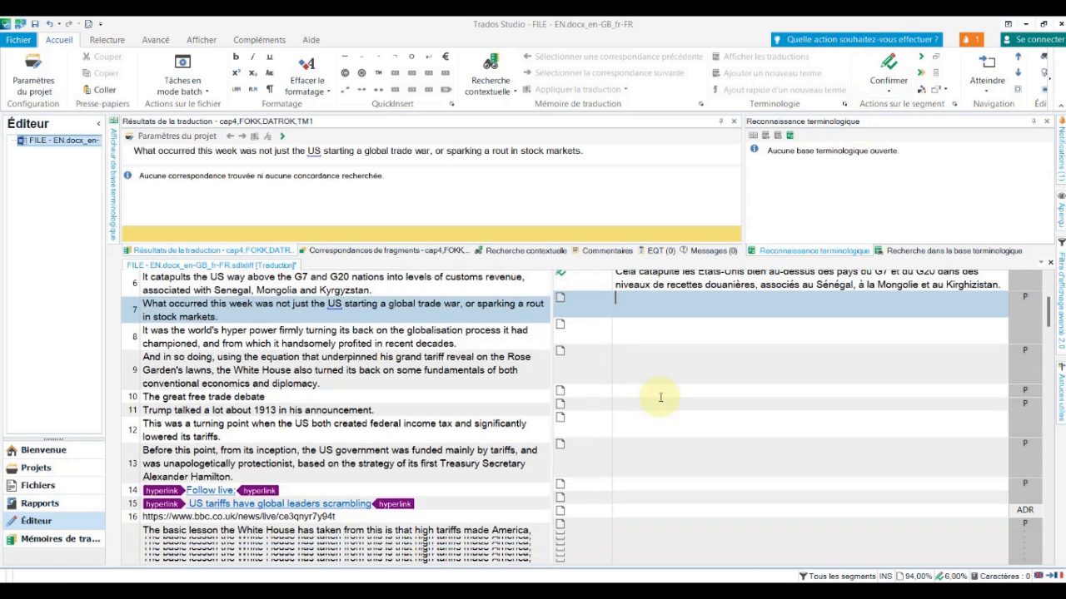
{"action": "scroll", "coordinate": [658, 398], "scroll_direction": "down", "scroll_amount": 2}
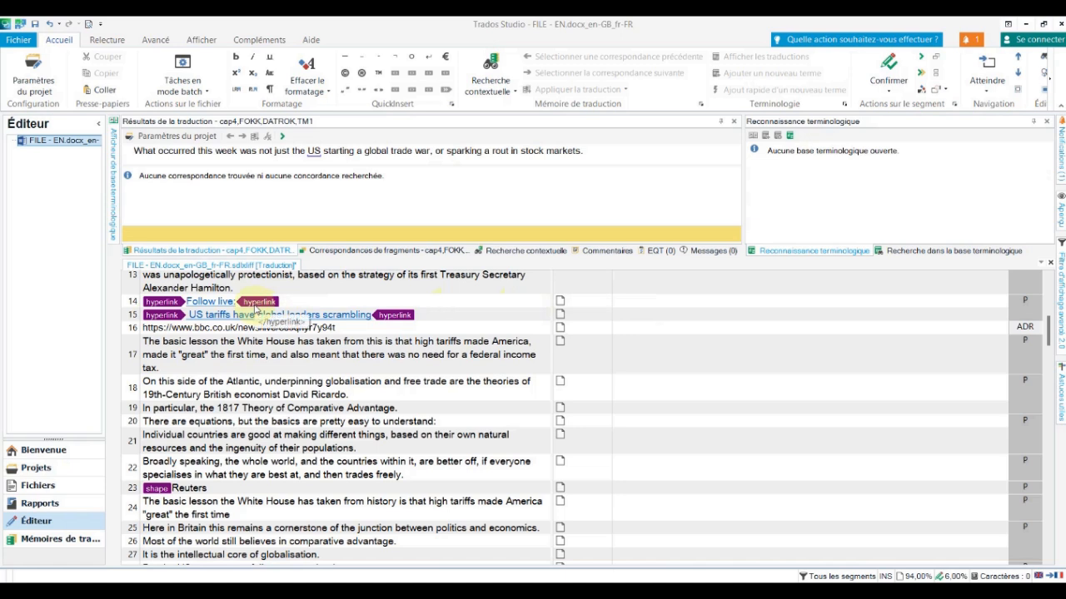
{"action": "left_click", "coordinate": [637, 302]}
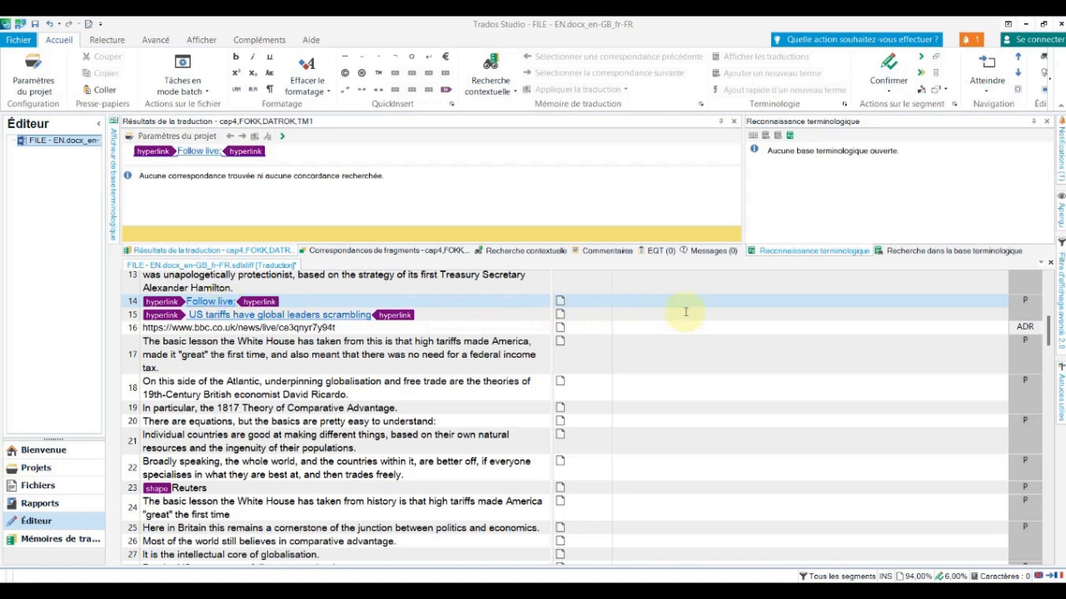
{"action": "left_click", "coordinate": [922, 60]}
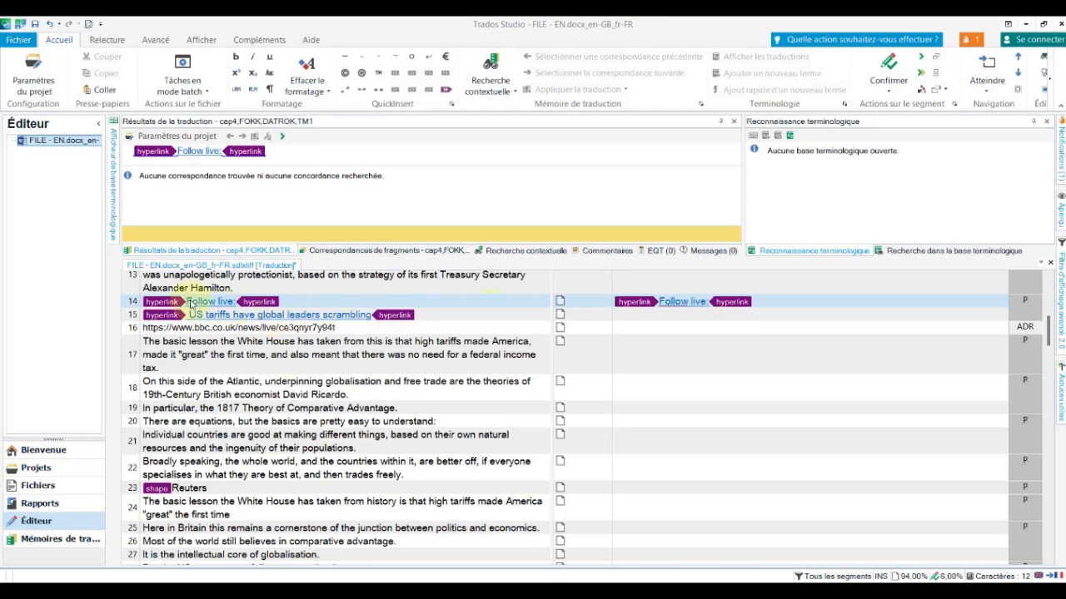
Copy "Follow live" from segment 14's source and translate it from English to French in Reverso.
{"action": "left_click_drag", "start_coordinate": [188, 303], "coordinate": [232, 304]}
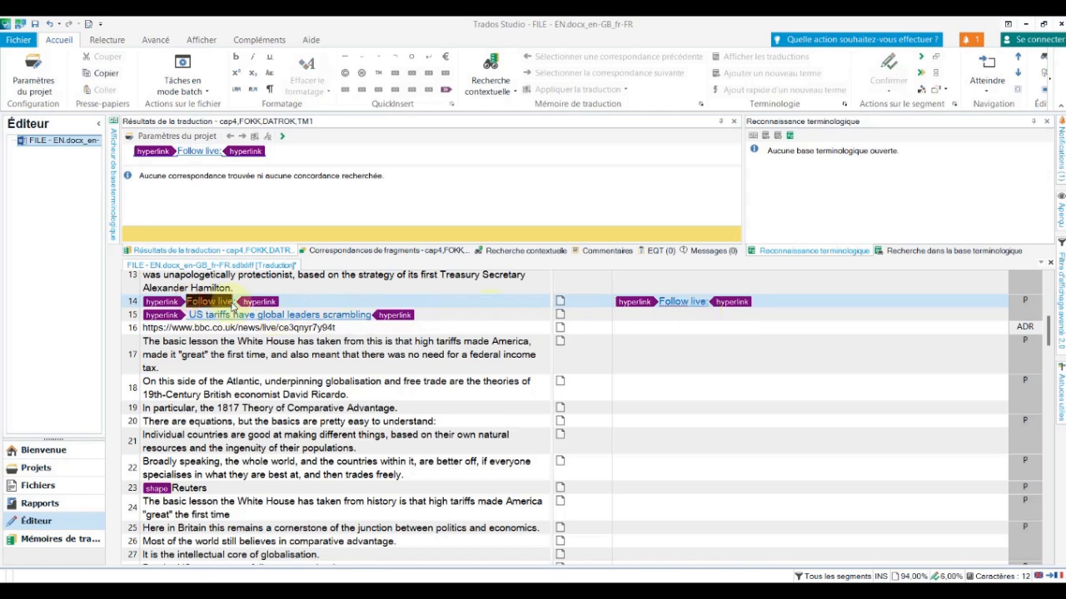
{"action": "right_click", "coordinate": [227, 304]}
{"action": "left_click", "coordinate": [264, 211]}
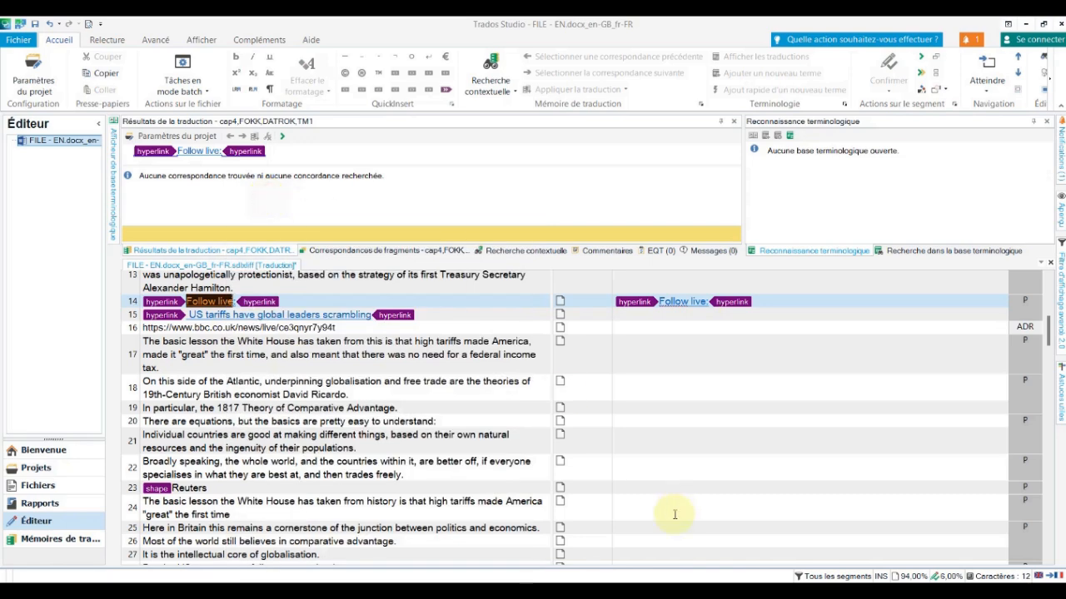
{"action": "left_click", "coordinate": [883, 521]}
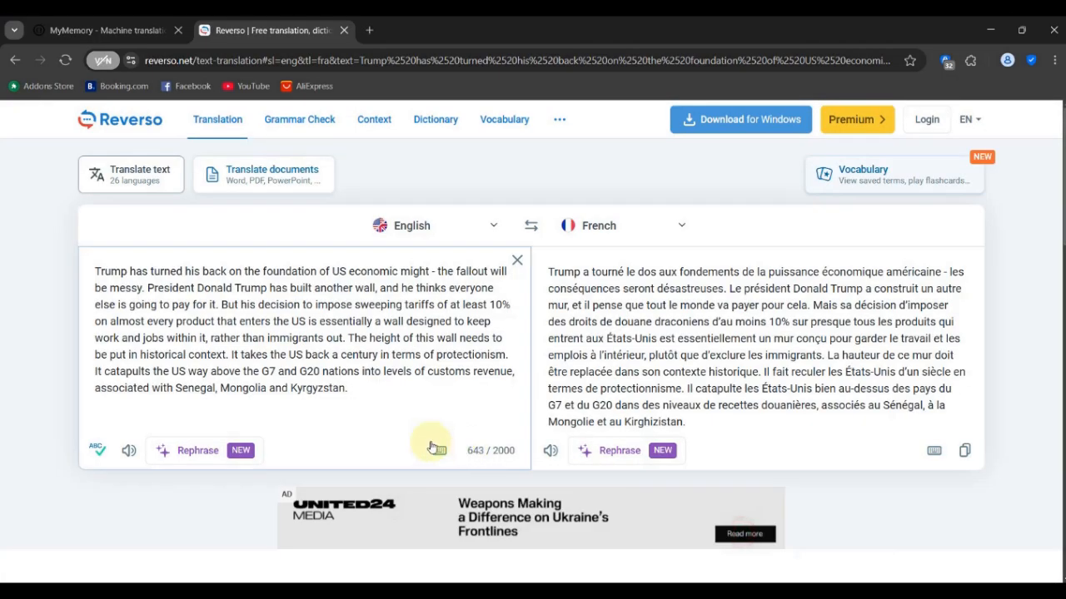
{"action": "left_click_drag", "start_coordinate": [370, 389], "coordinate": [77, 253]}
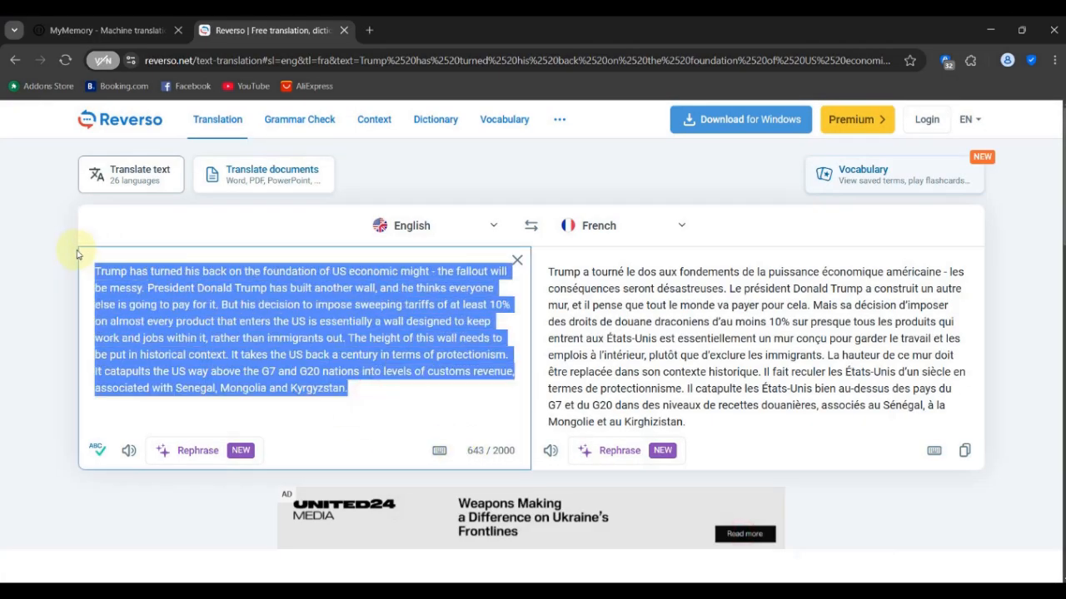
{"action": "key", "text": "BackSpace"}
{"action": "key", "text": "ctrl+v"}
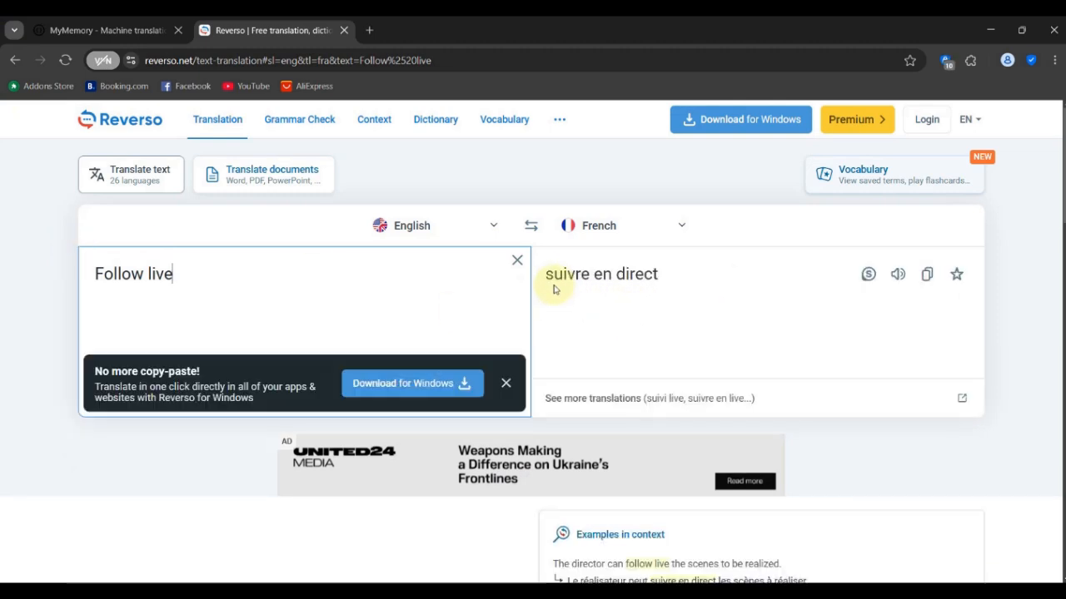
Copy Reverso's translation and, back in Trados Studio, replace "Follow live" between segment 14's target tags with "Suivre en direct".
{"action": "left_click_drag", "start_coordinate": [545, 273], "coordinate": [657, 275]}
{"action": "mouse_move", "coordinate": [750, 591]}
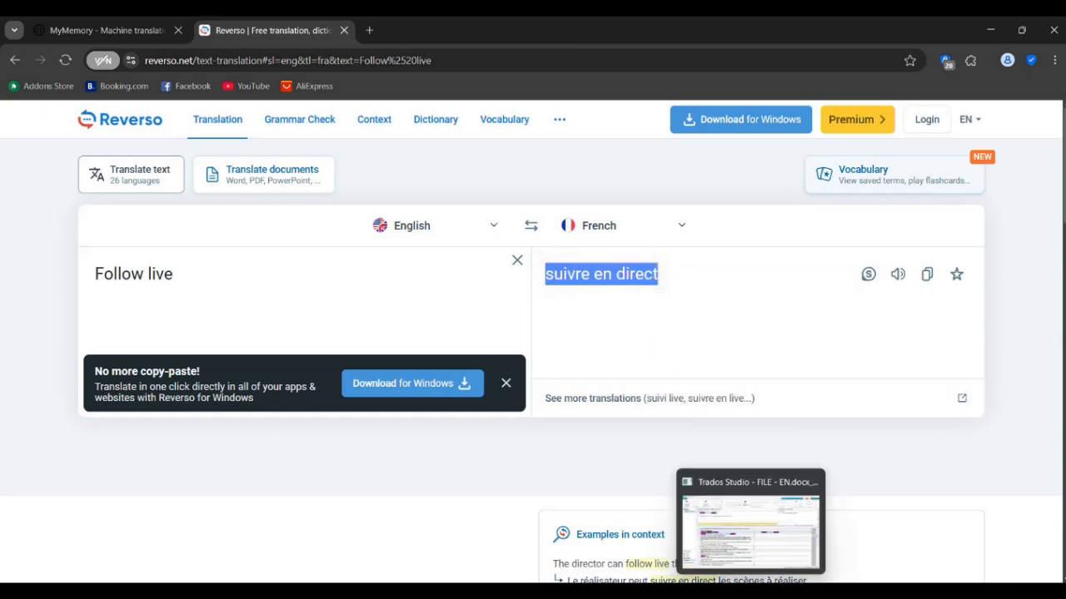
{"action": "left_click", "coordinate": [749, 524]}
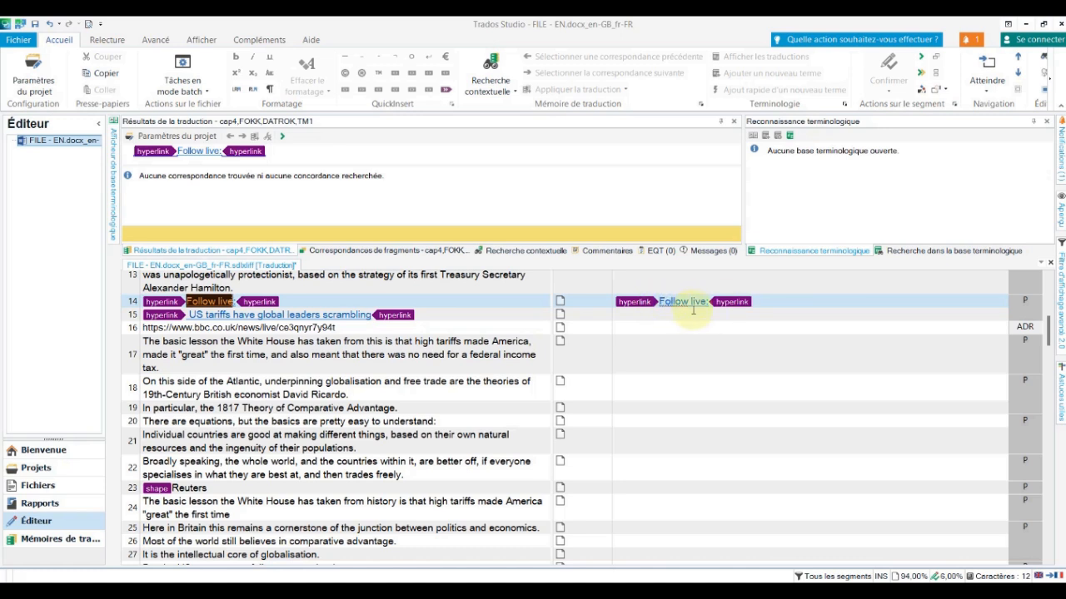
{"action": "left_click_drag", "start_coordinate": [665, 301], "coordinate": [704, 301]}
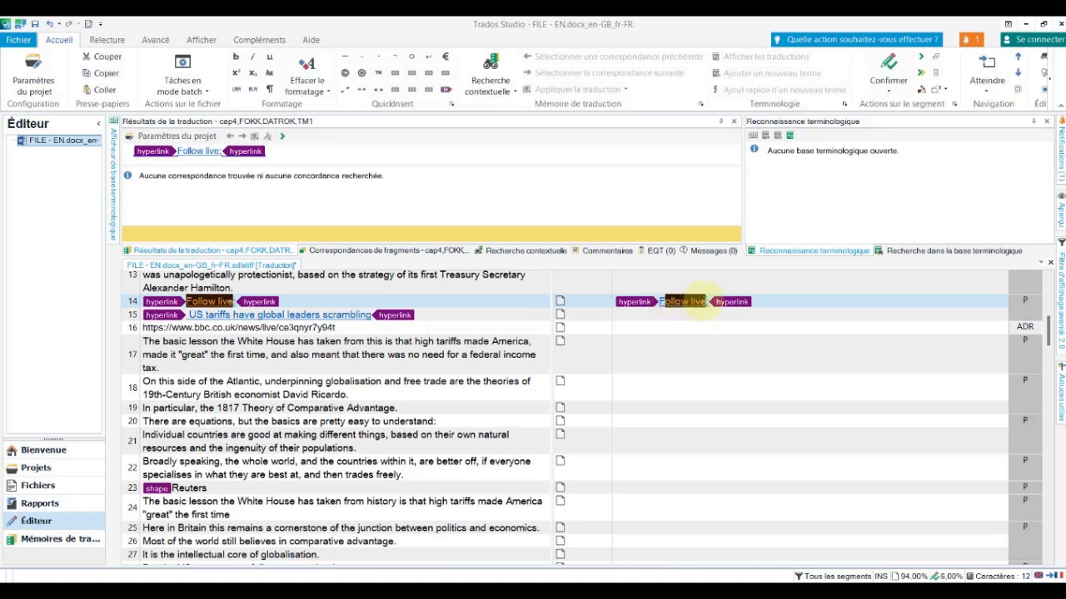
{"action": "key", "text": "ctrl+v"}
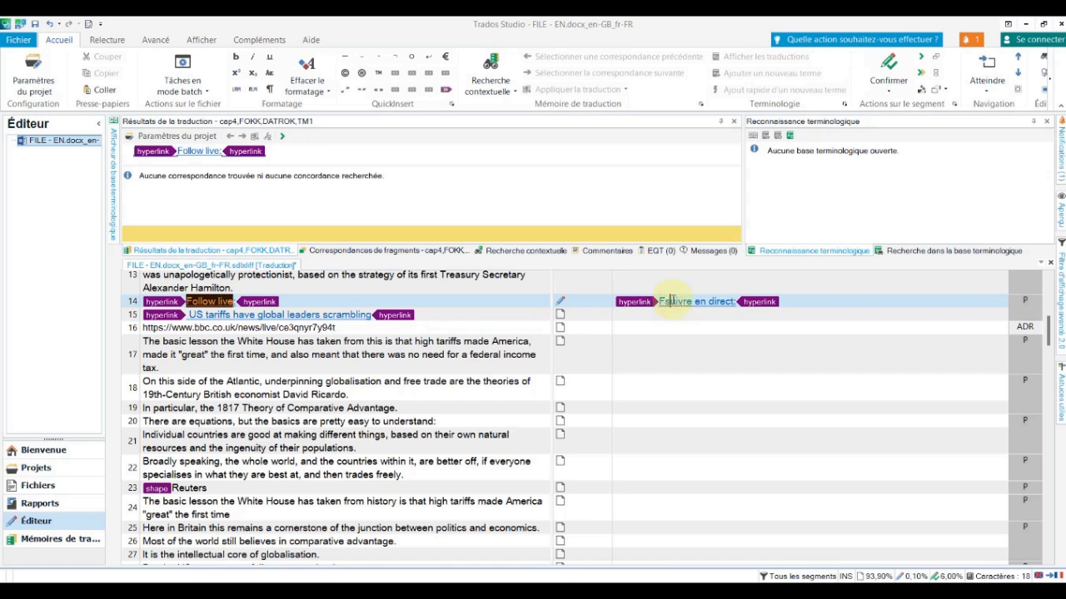
{"action": "type", "text": "S"}
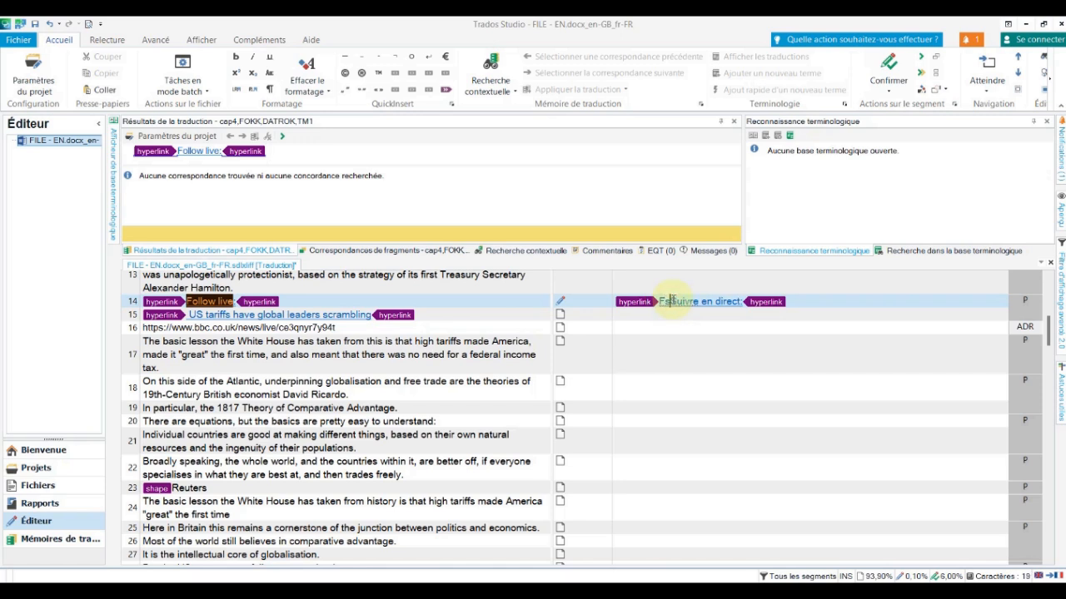
{"action": "key", "text": "BackSpace"}
{"action": "key", "text": "BackSpace"}
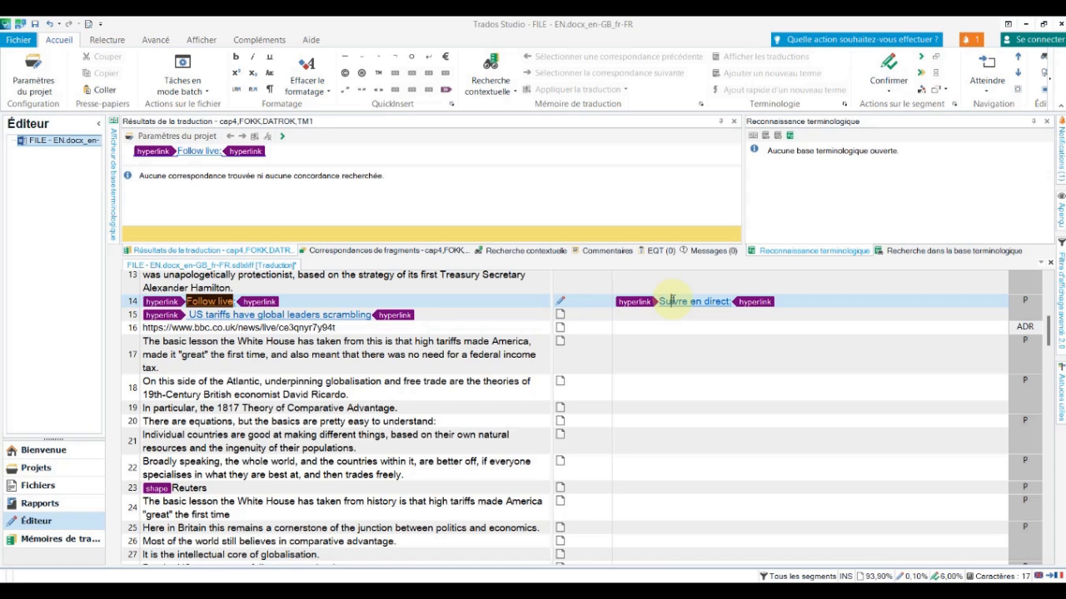
Insert a space before the colon in segment 14's target and confirm the segment.
{"action": "key", "text": "Right"}
{"action": "key", "text": "Right"}
{"action": "key", "text": "Right"}
{"action": "key", "text": "Right"}
{"action": "key", "text": "Right"}
{"action": "key", "text": "Right"}
{"action": "key", "text": "Right"}
{"action": "key", "text": "Right"}
{"action": "key", "text": "Right"}
{"action": "key", "text": "Right"}
{"action": "key", "text": "Right"}
{"action": "key", "text": "Right"}
{"action": "key", "text": "Right"}
{"action": "key", "text": "Right"}
{"action": "key", "text": "Right"}
{"action": "key", "text": "Right"}
{"action": "key", "text": "Right"}
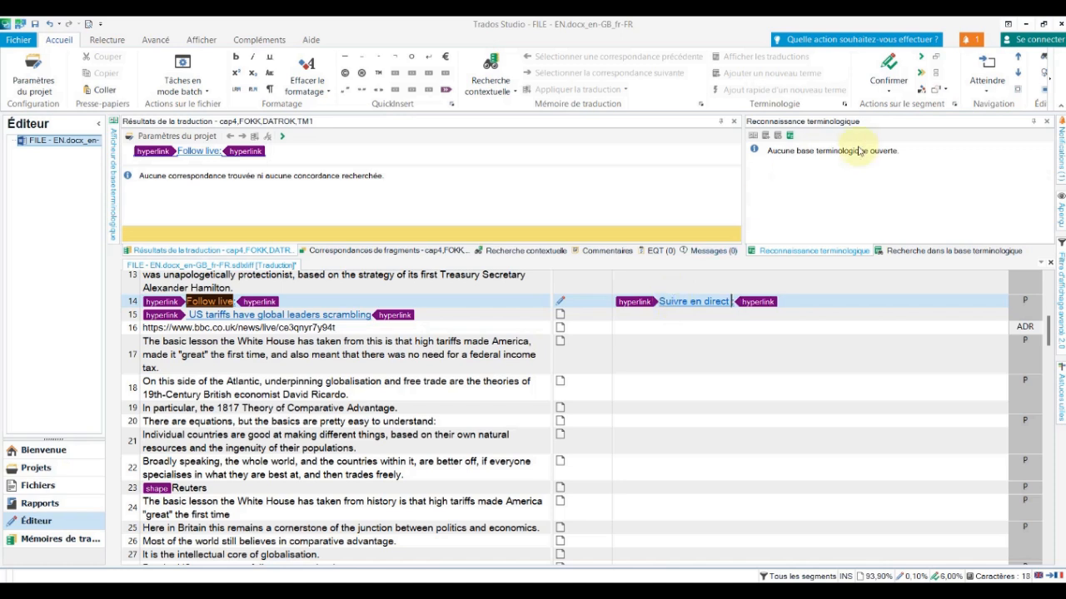
{"action": "left_click", "coordinate": [888, 63]}
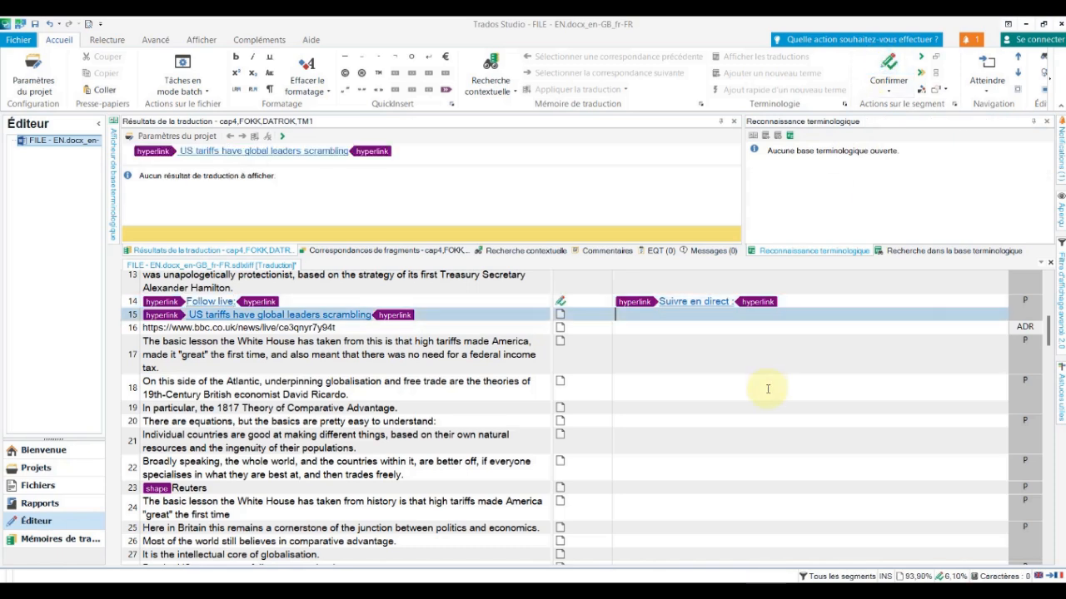
{"action": "left_click", "coordinate": [804, 301]}
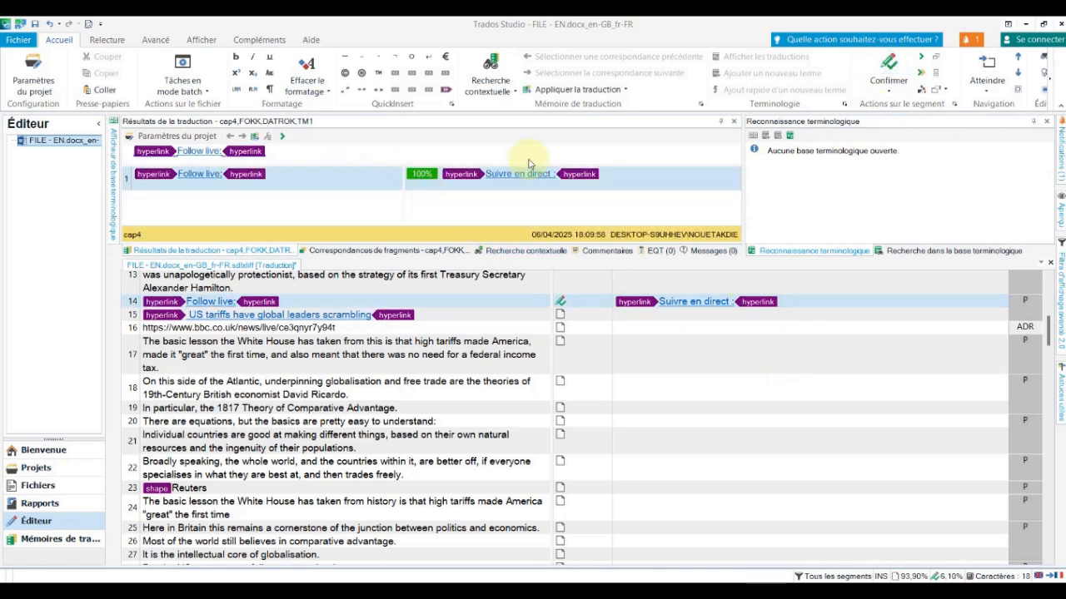
Save the target as Word document "FILE - EN FR" in the FILE EN TO FRE folder, and save the bilingual file.
{"action": "scroll", "coordinate": [804, 395], "scroll_direction": "up", "scroll_amount": 5}
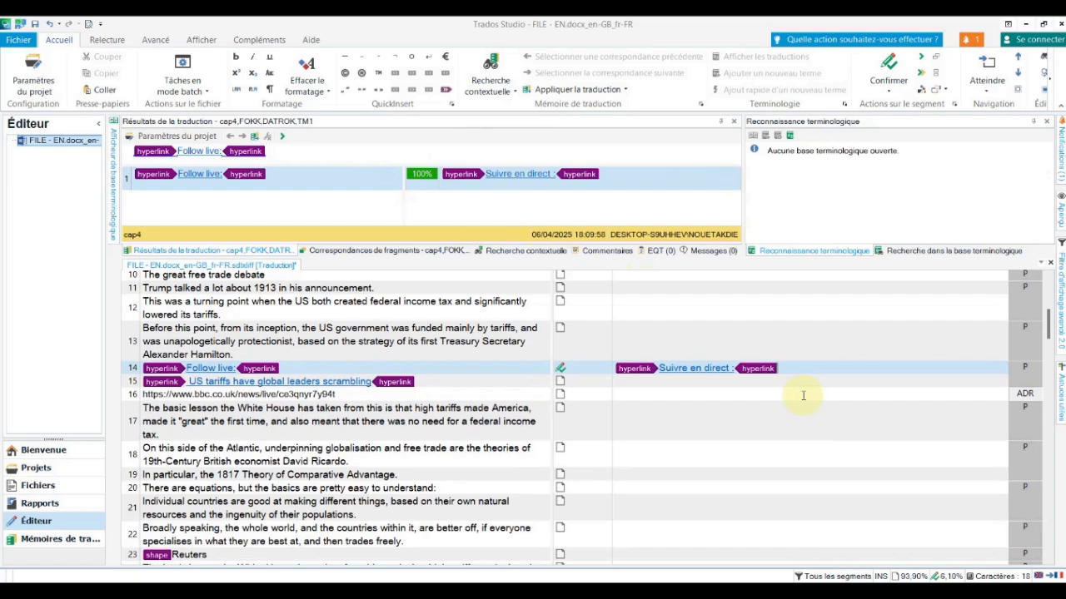
{"action": "scroll", "coordinate": [802, 393], "scroll_direction": "down", "scroll_amount": 1}
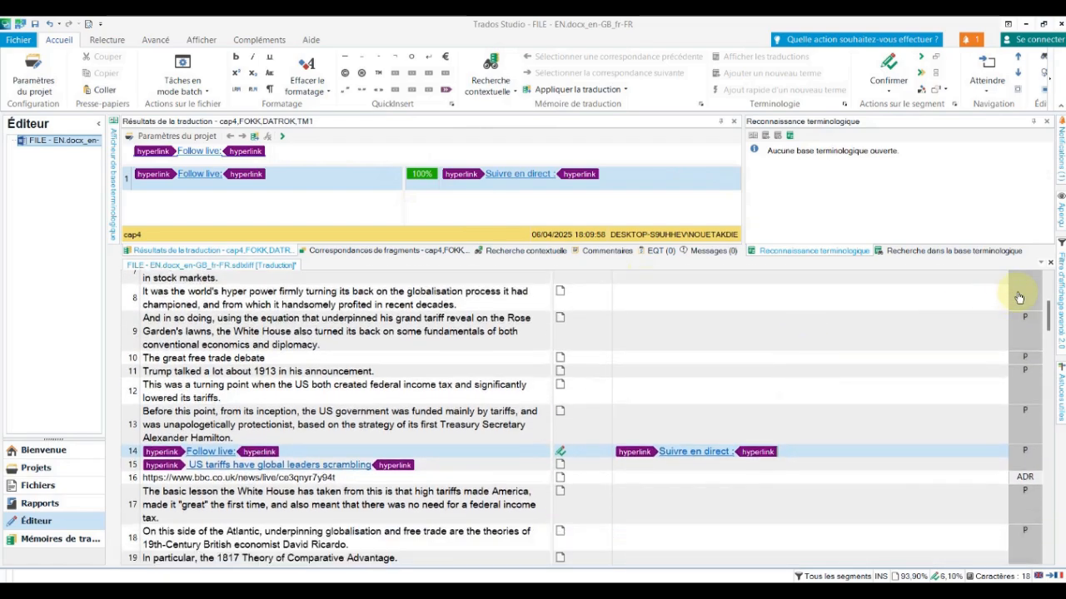
{"action": "left_click_drag", "start_coordinate": [1048, 327], "coordinate": [1048, 281]}
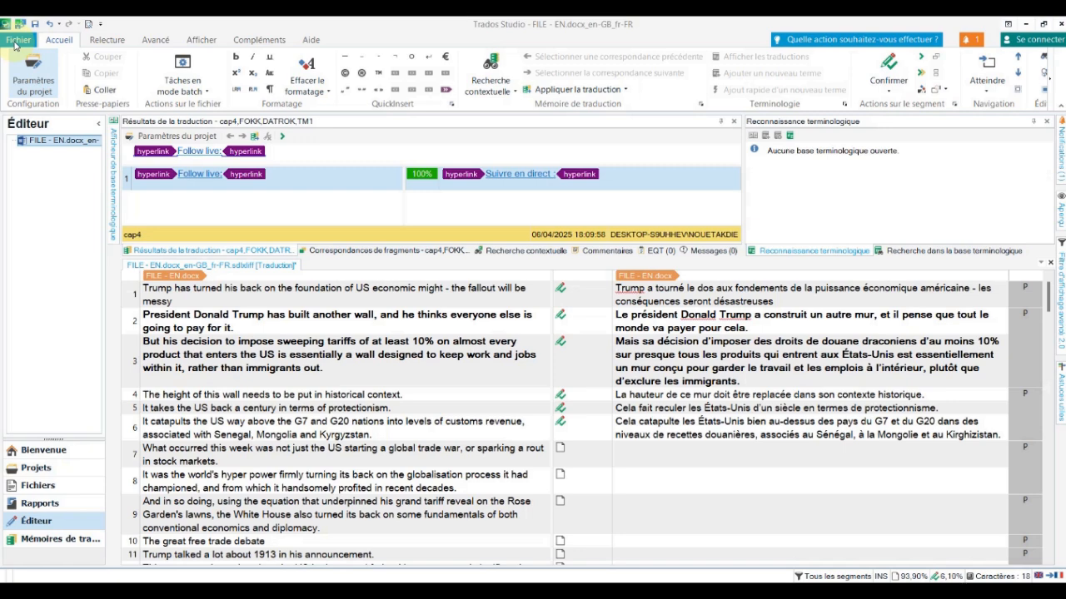
{"action": "left_click", "coordinate": [15, 44]}
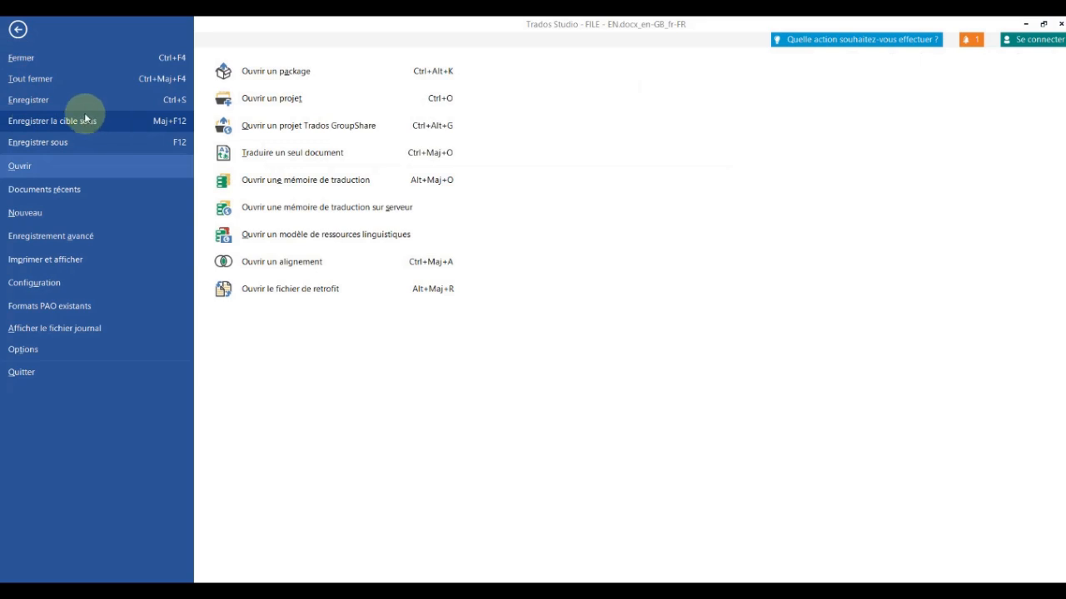
{"action": "left_click", "coordinate": [114, 121]}
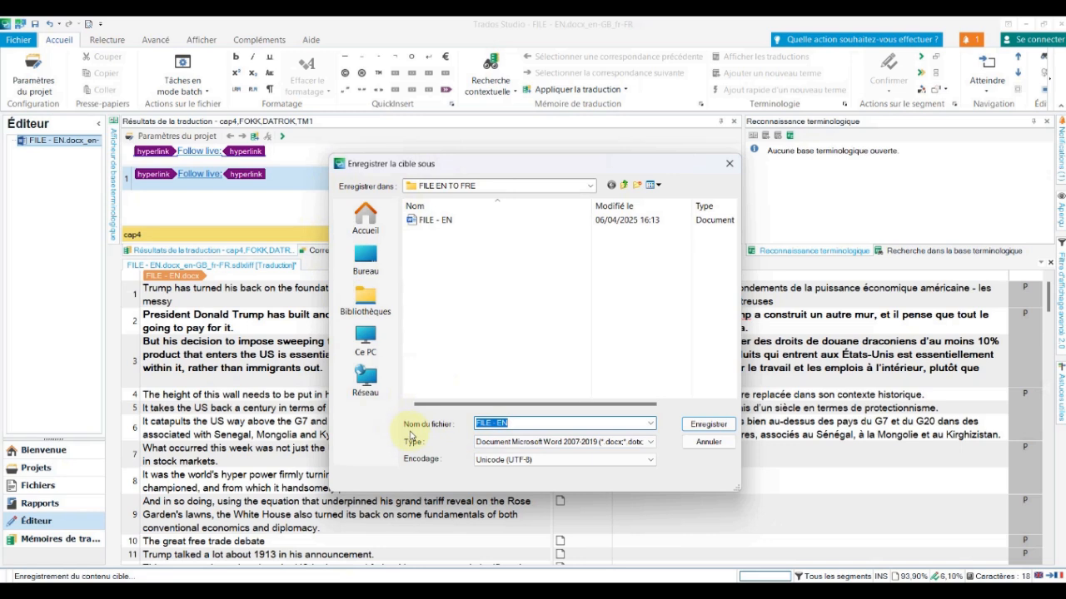
{"action": "left_click", "coordinate": [523, 422]}
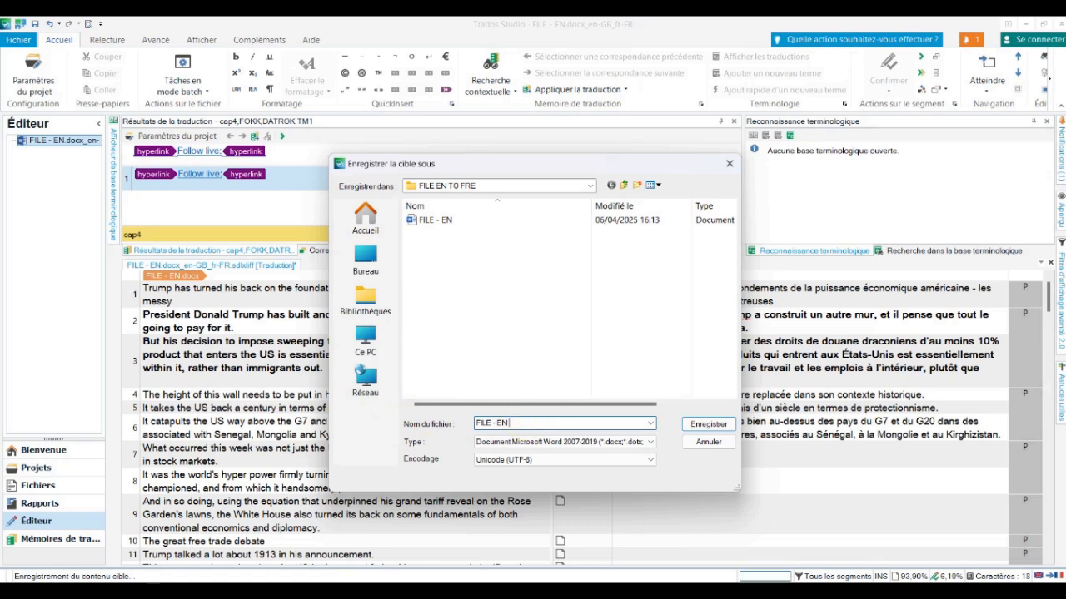
{"action": "type", "text": "FR"}
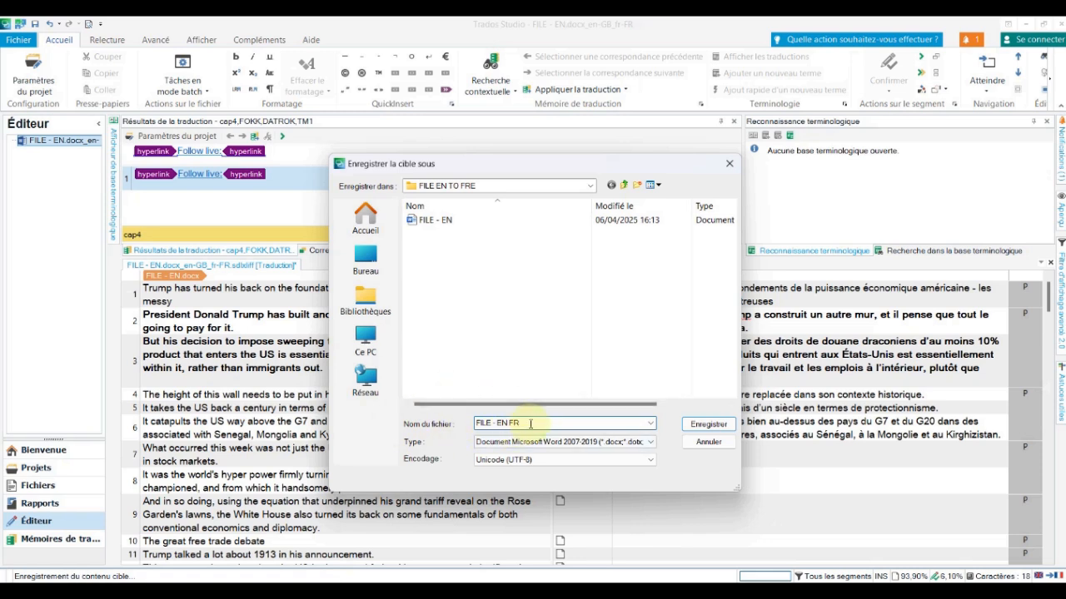
{"action": "left_click", "coordinate": [704, 425]}
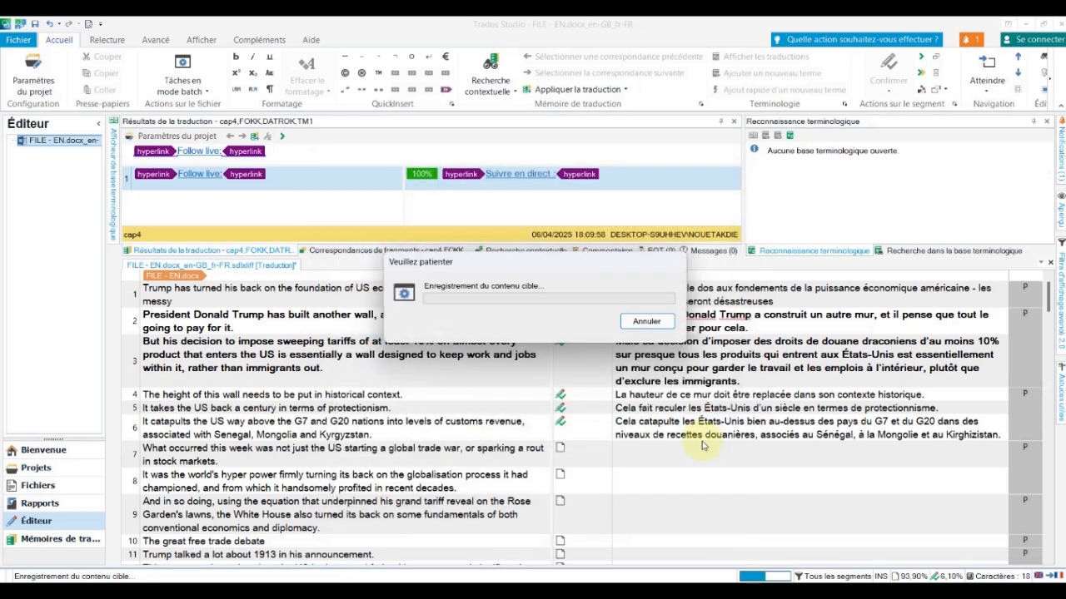
{"action": "left_click", "coordinate": [1002, 434]}
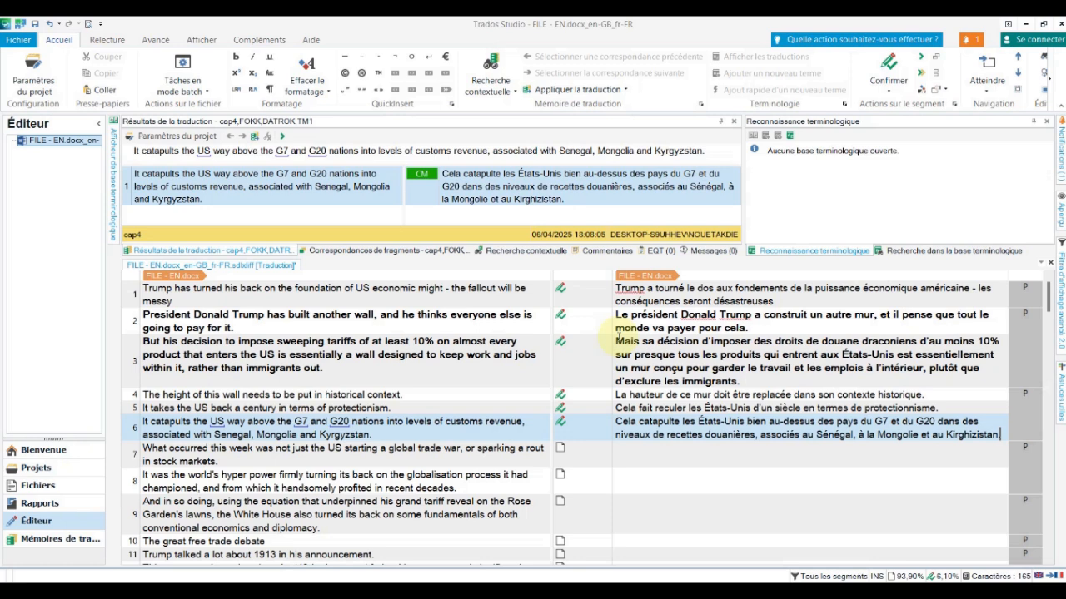
{"action": "left_click", "coordinate": [35, 27]}
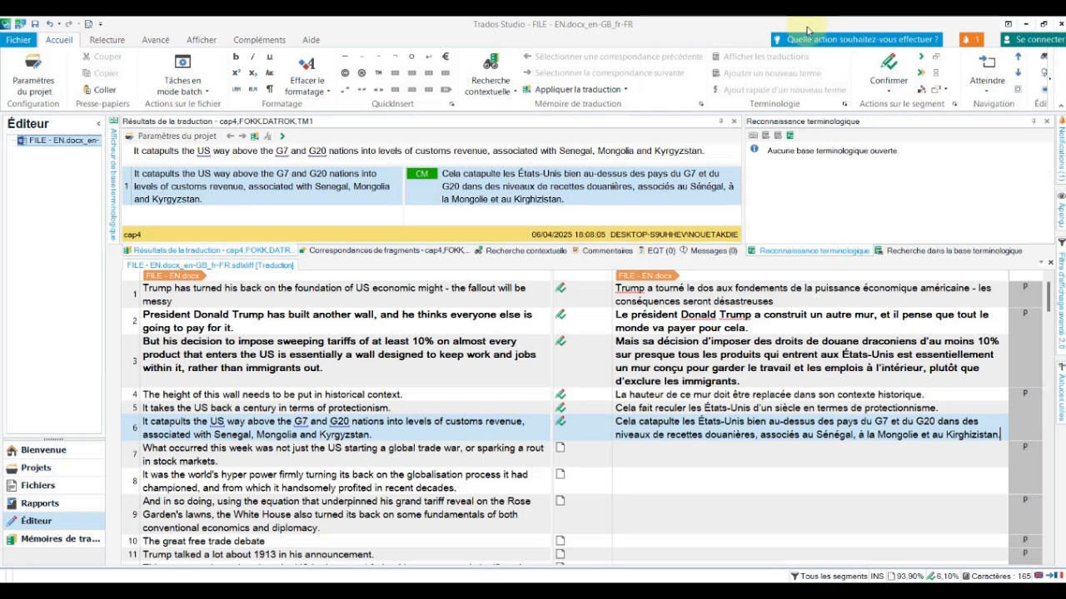
Open FILE - EN FR from the desktop folder FILE EN TO FRE in Word, check the translated text and close the document.
{"action": "left_click", "coordinate": [1025, 24]}
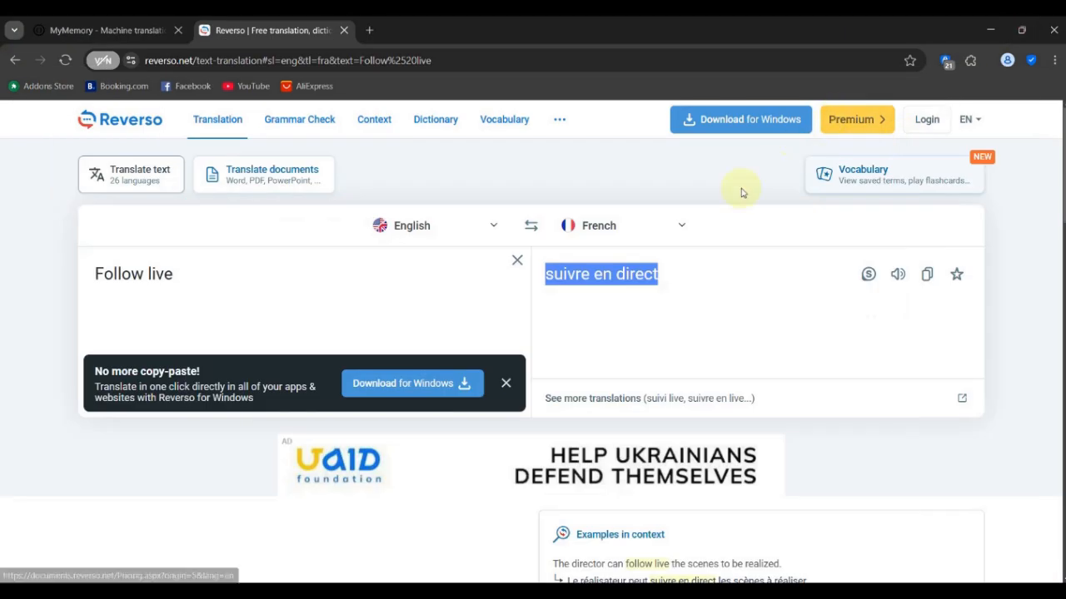
{"action": "left_click", "coordinate": [990, 31]}
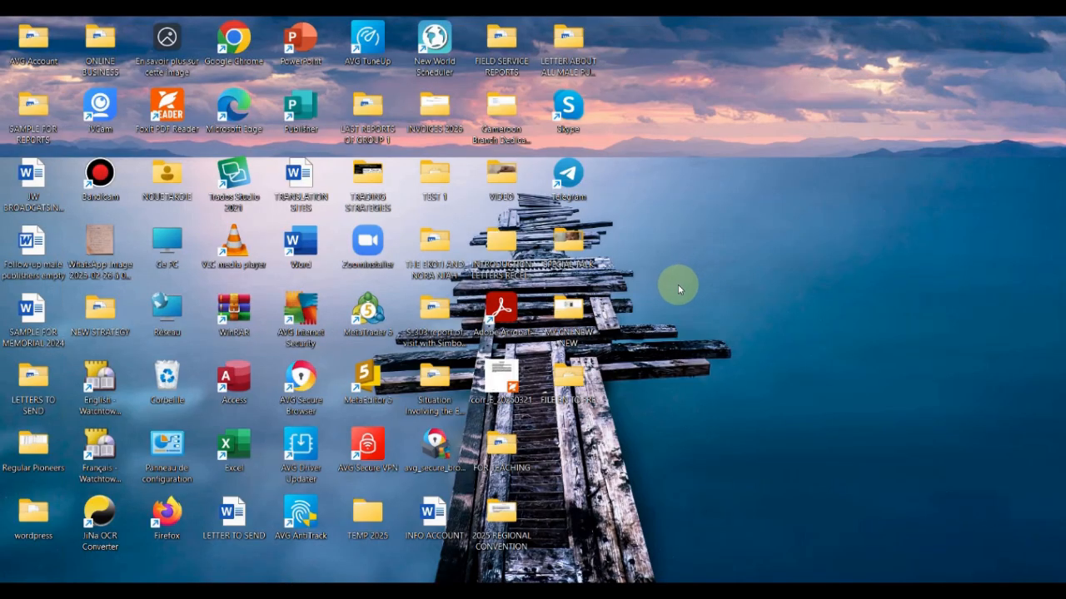
{"action": "double_click", "coordinate": [569, 385]}
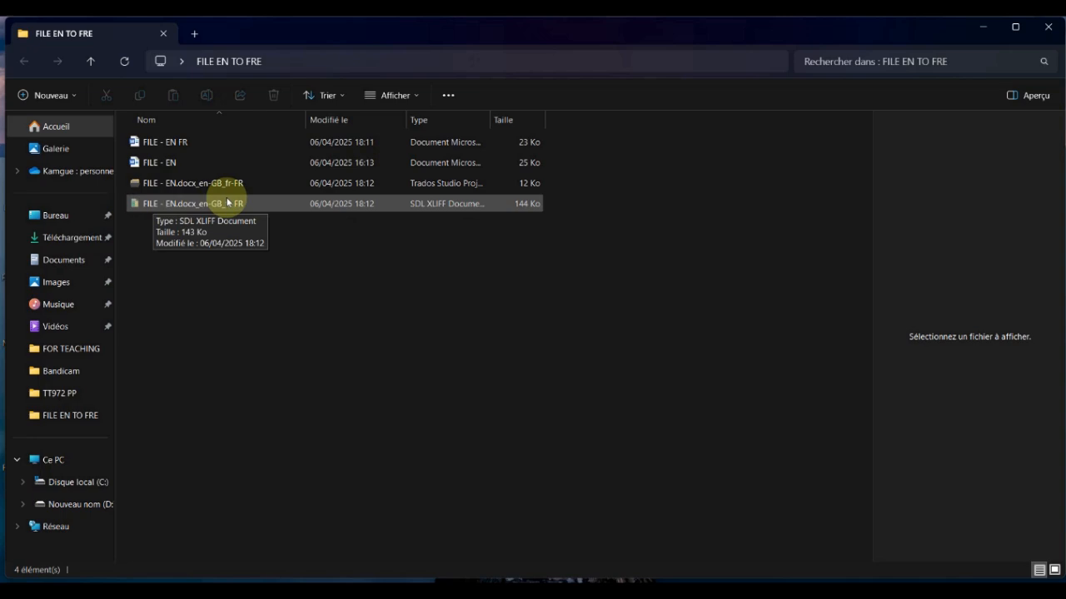
{"action": "double_click", "coordinate": [187, 142]}
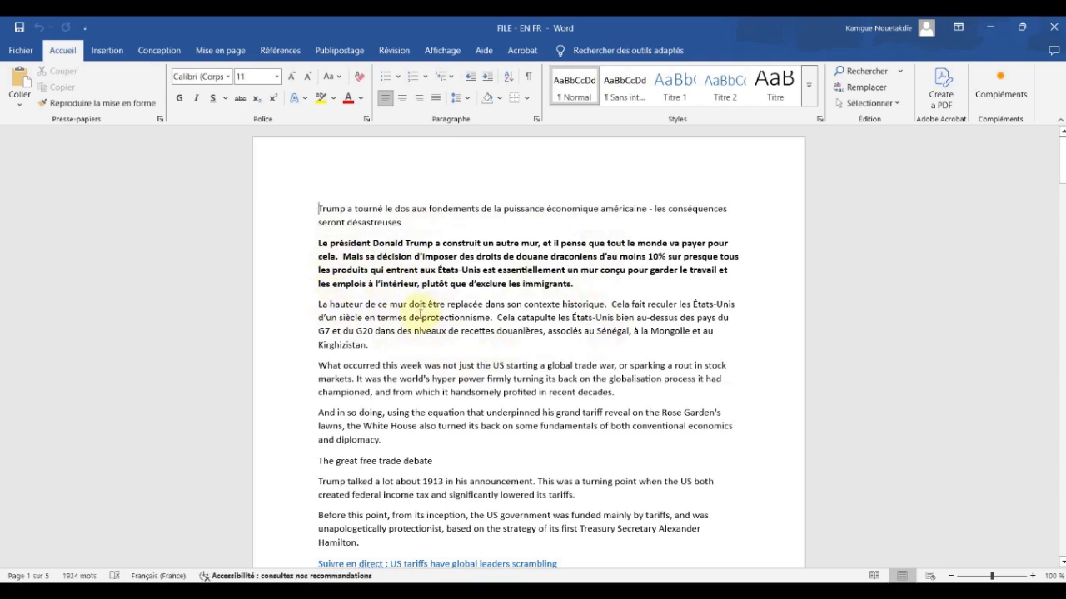
{"action": "left_click", "coordinate": [371, 341]}
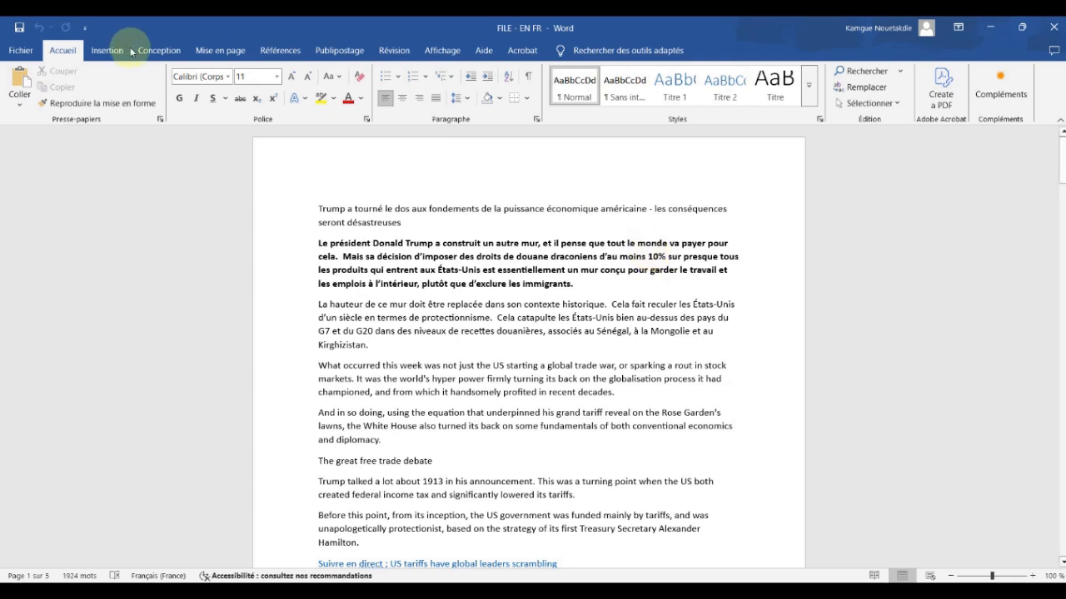
{"action": "left_click", "coordinate": [1053, 27]}
{"action": "left_click", "coordinate": [987, 28]}
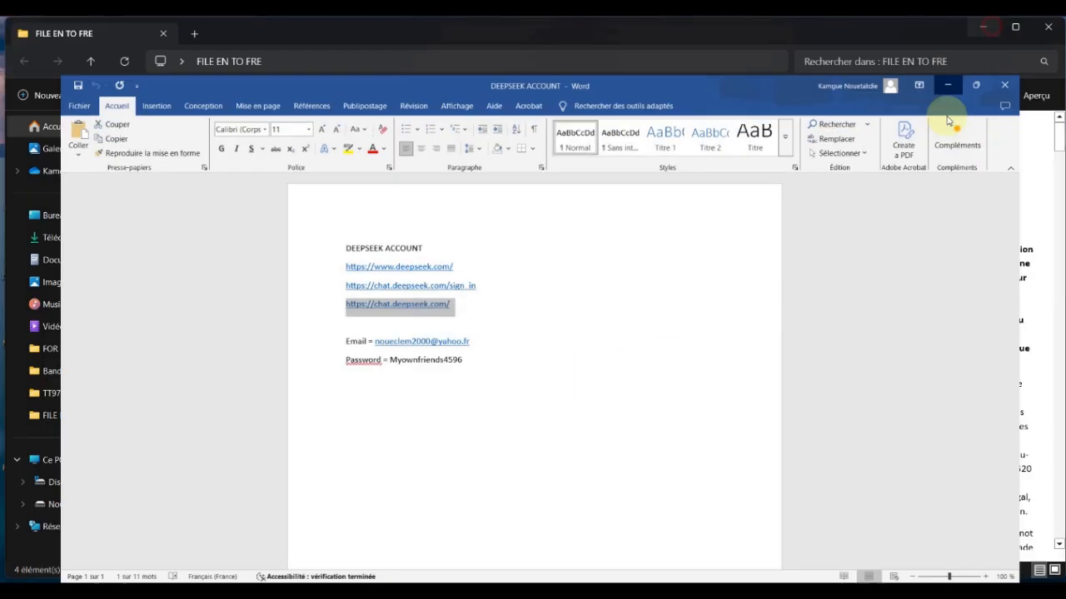